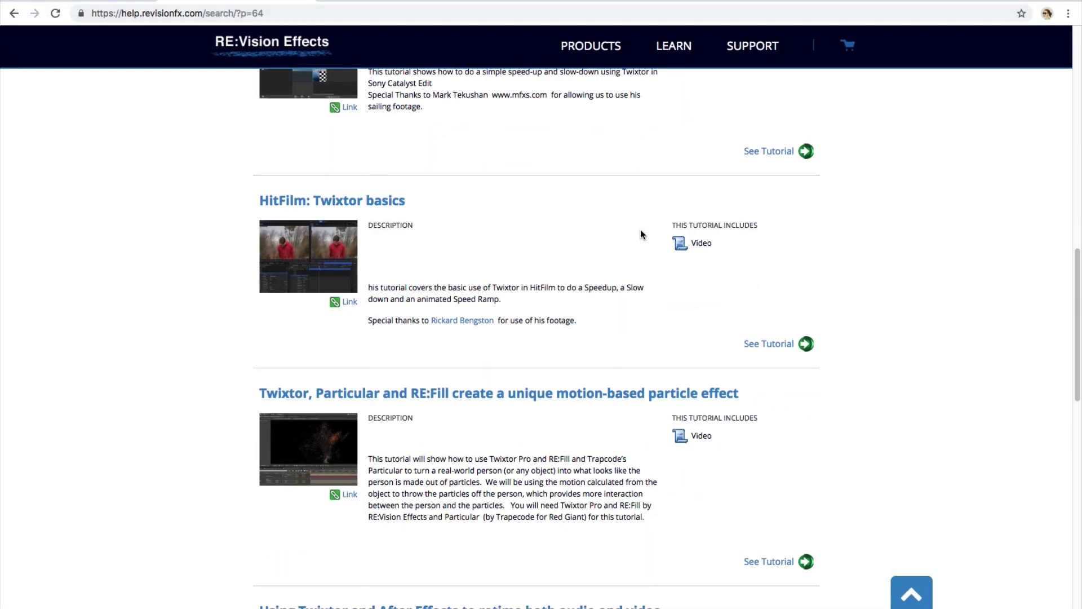
Step: Scroll through the Twixtor settings and keep Speed as the time remap mode
scroll(640, 230, down, 3)
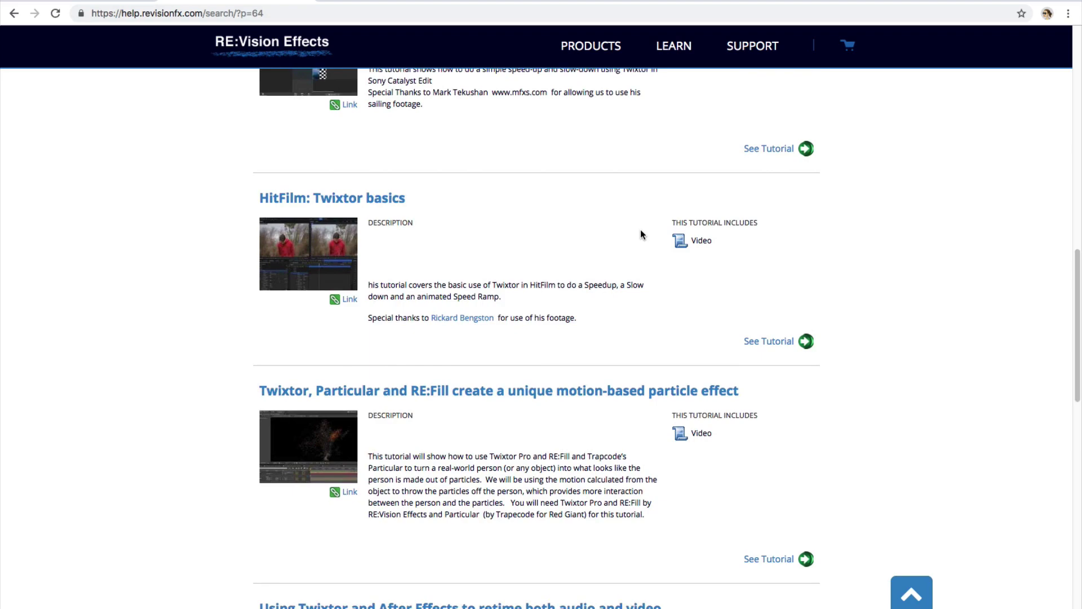
scroll(641, 229, down, 2)
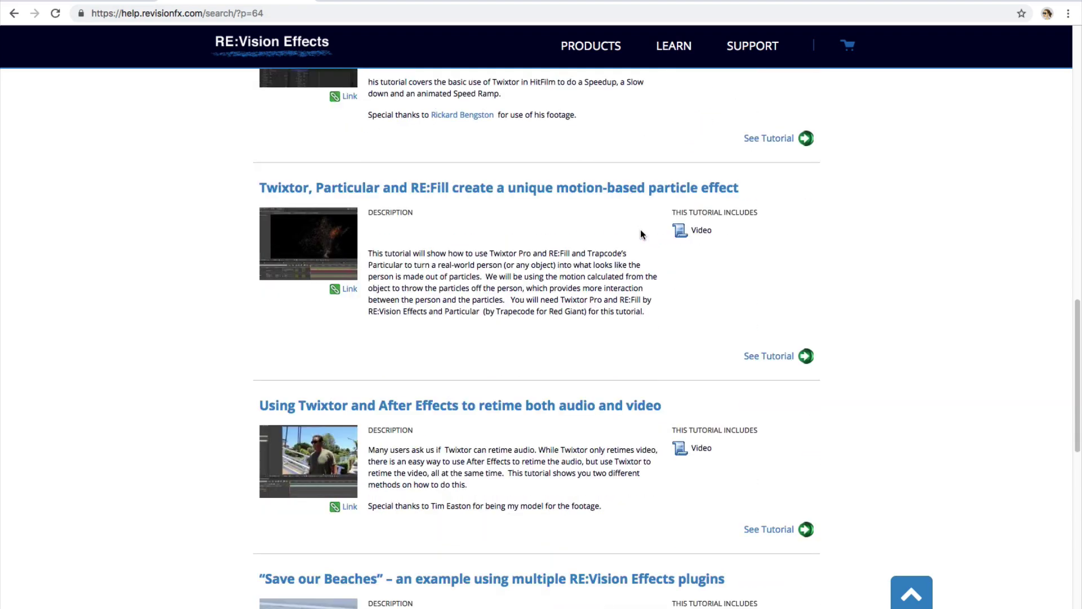
scroll(641, 229, down, 4)
scroll(641, 233, down, 3)
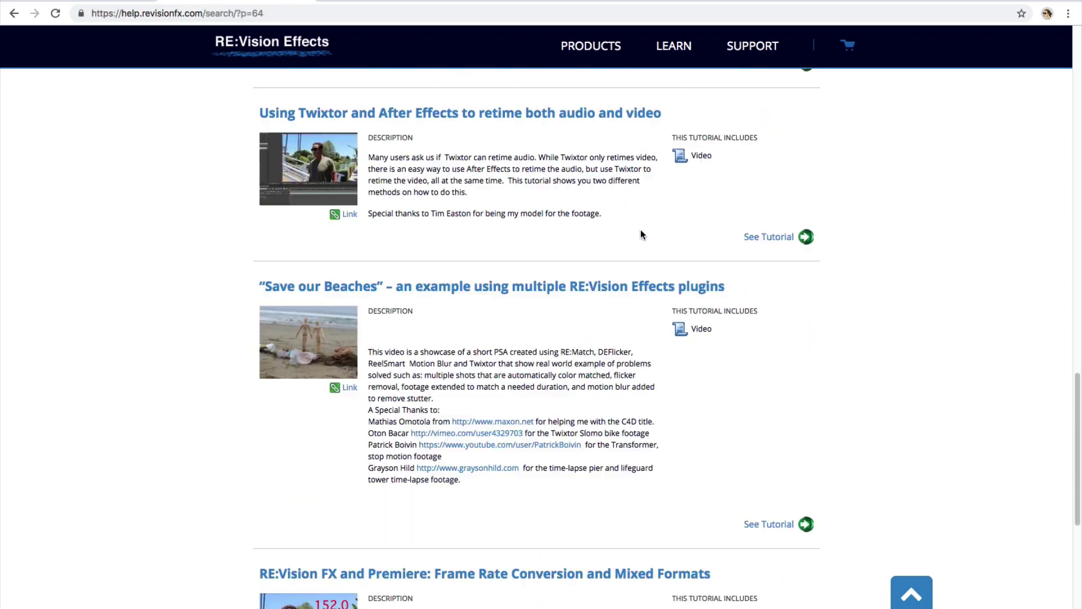
scroll(642, 234, down, 4)
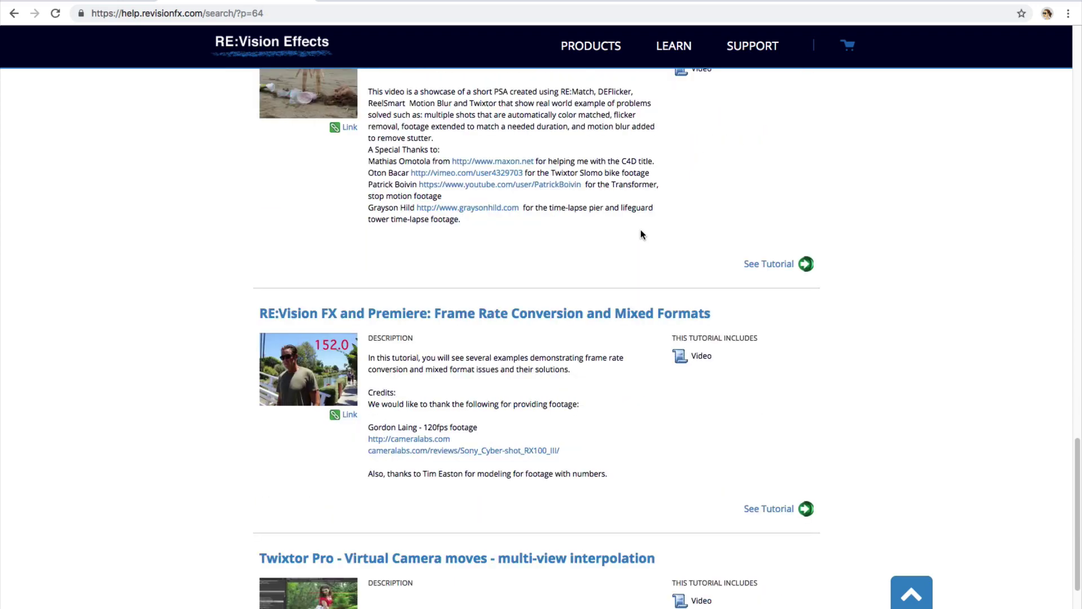
scroll(642, 233, down, 4)
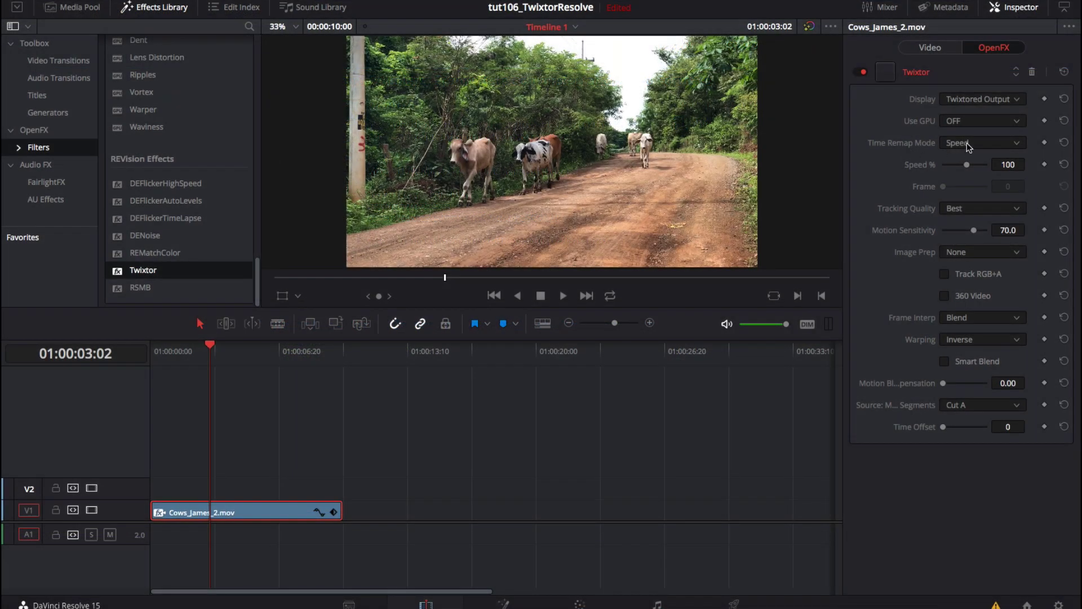
click(966, 143)
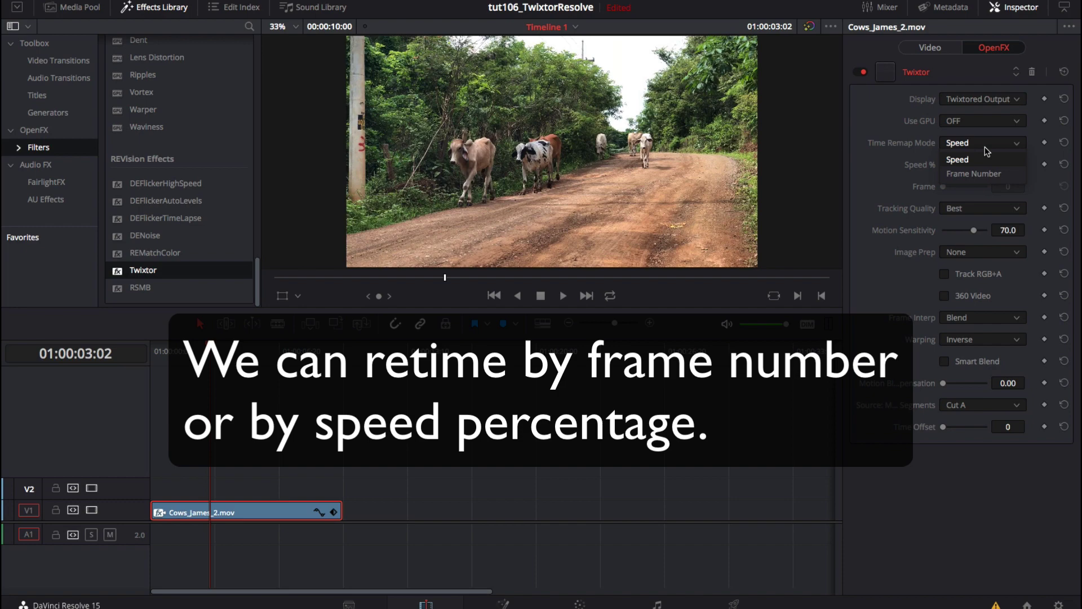
click(980, 159)
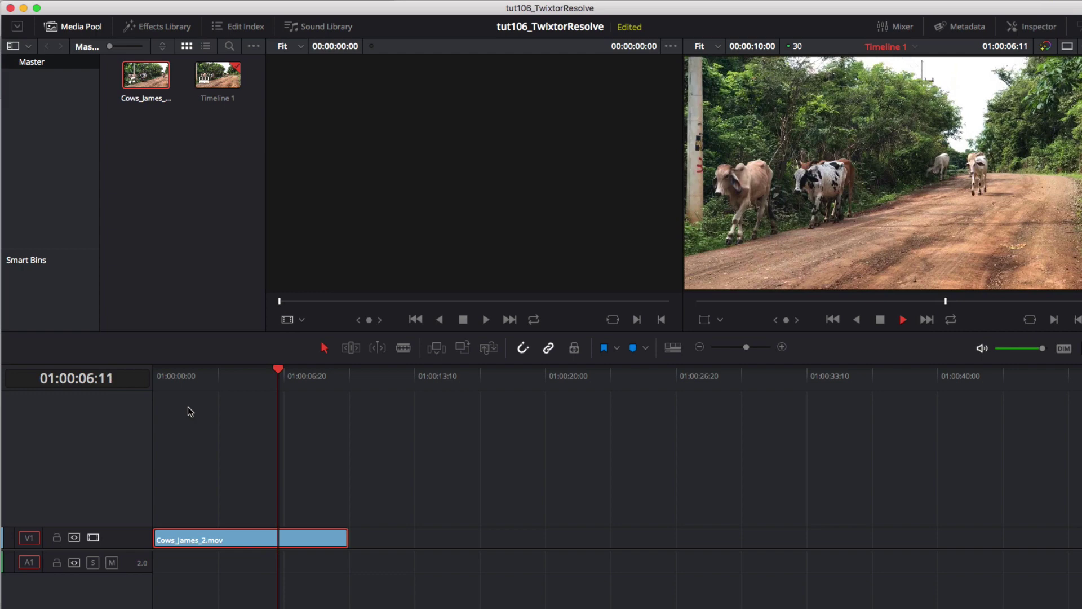
Step: Stop playback and drag Twixtor from OpenFX Filters onto the Cows_James_2.mov clip on V1
key(space)
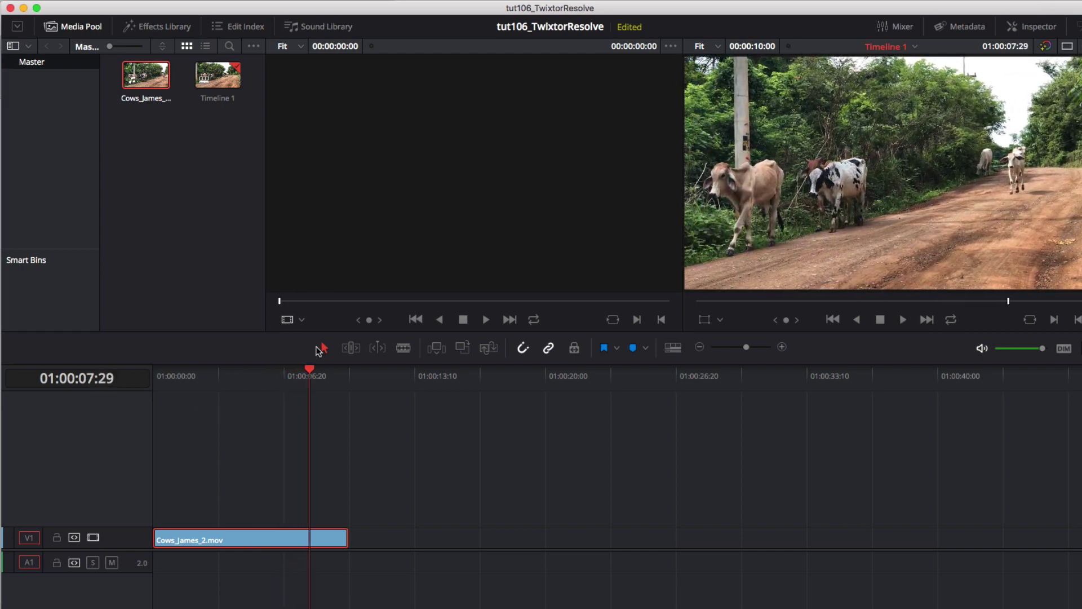
click(166, 28)
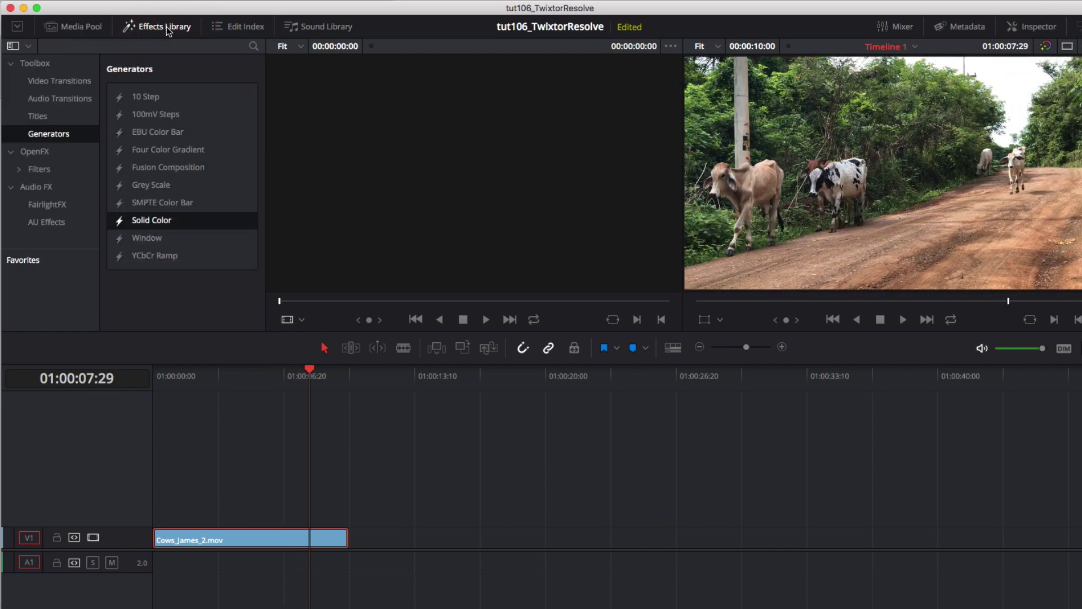
click(37, 170)
scroll(171, 220, down, 10)
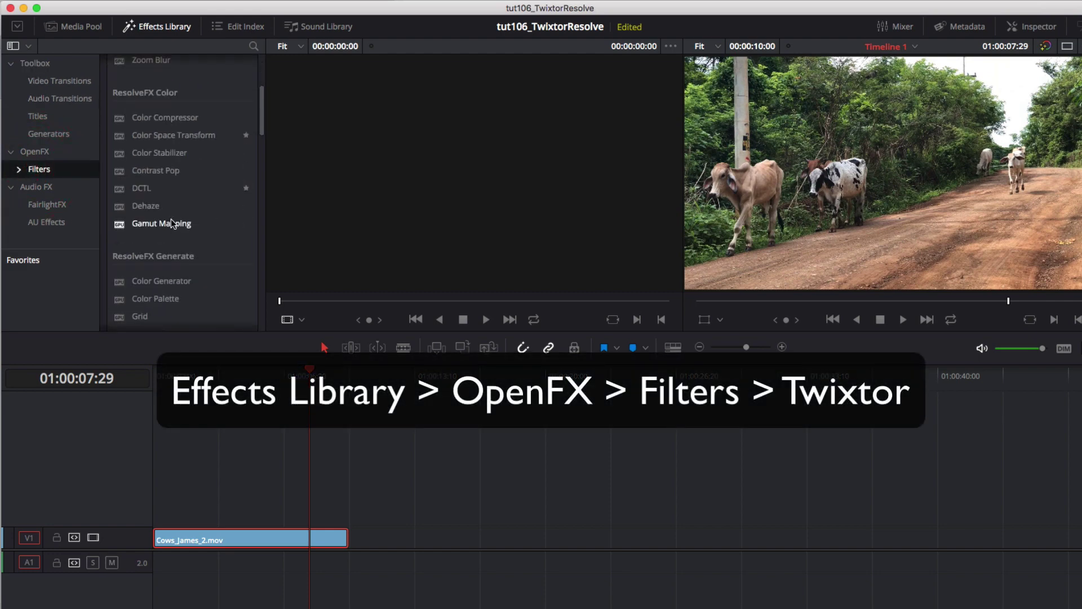
scroll(171, 219, down, 10)
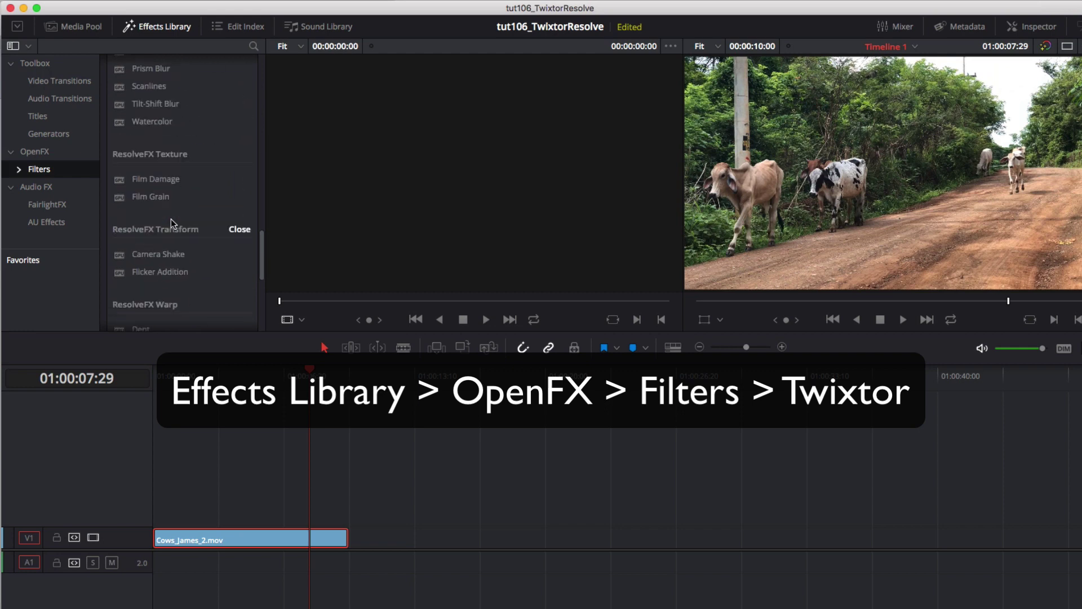
scroll(171, 219, down, 1)
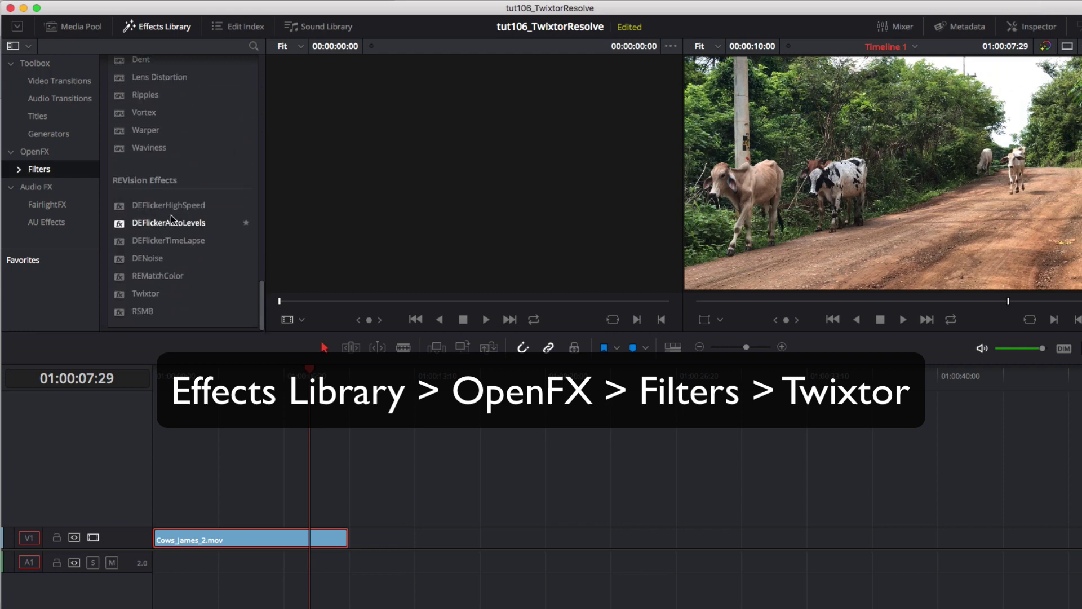
drag(140, 293, 258, 544)
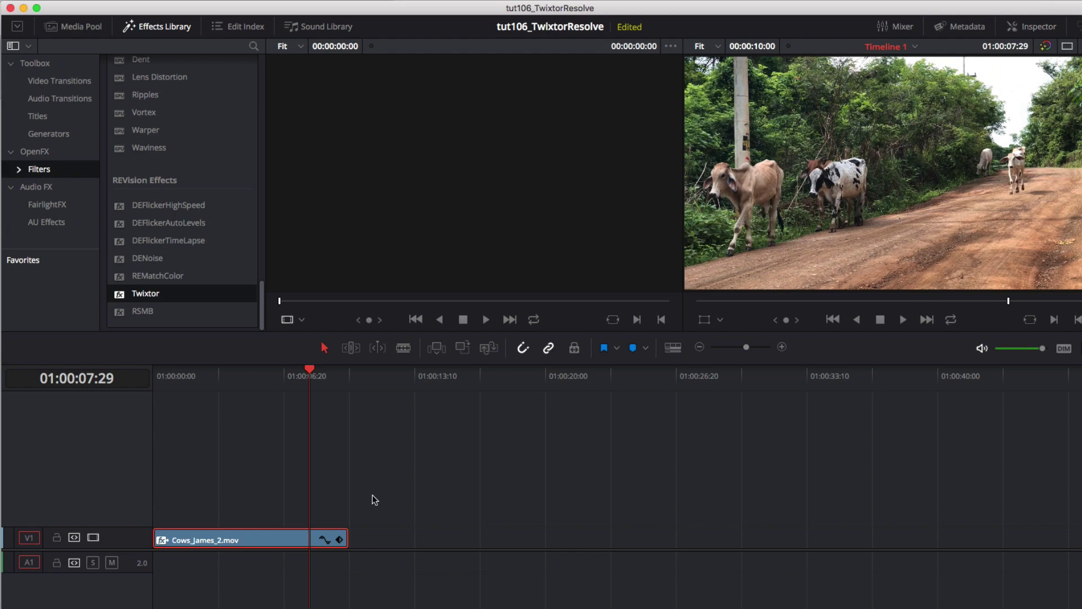
Step: Show the cow clip's Twixtor OpenFX settings, keeping Speed remap mode with Speed % at 100
click(291, 541)
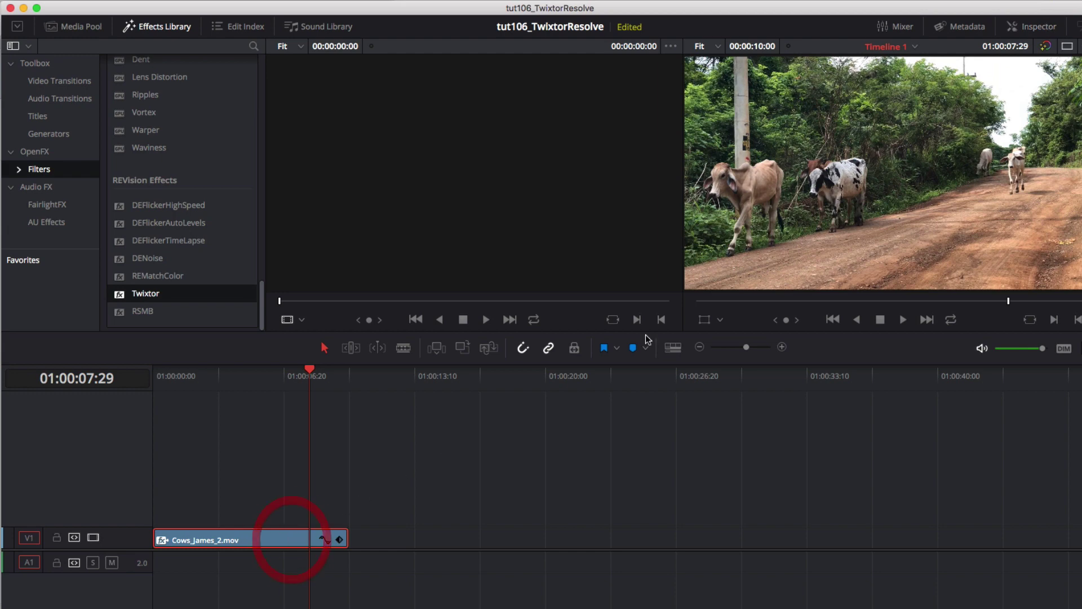
click(1015, 29)
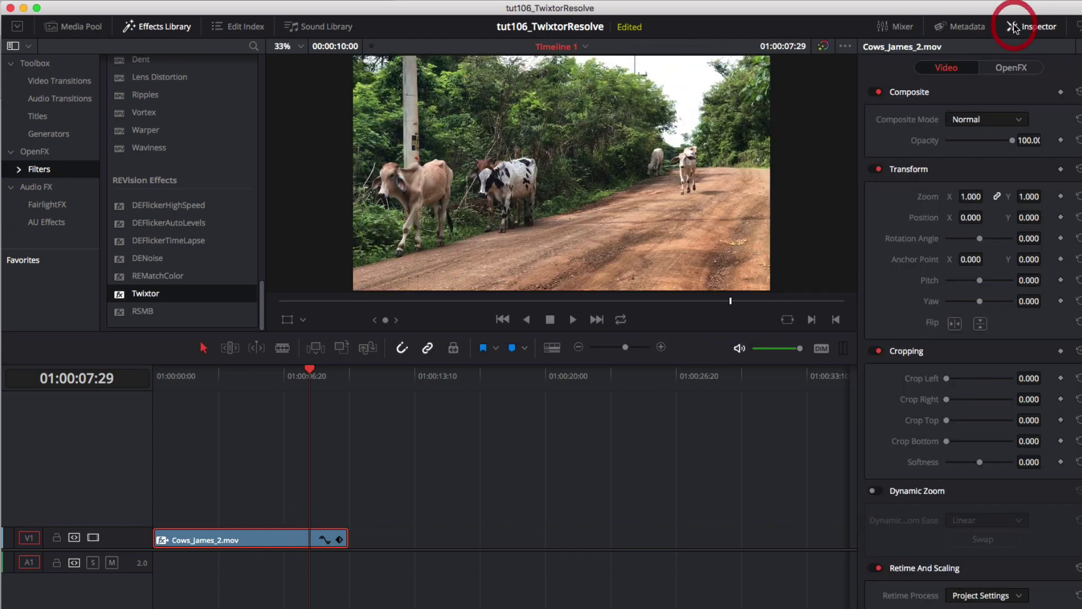
click(1001, 71)
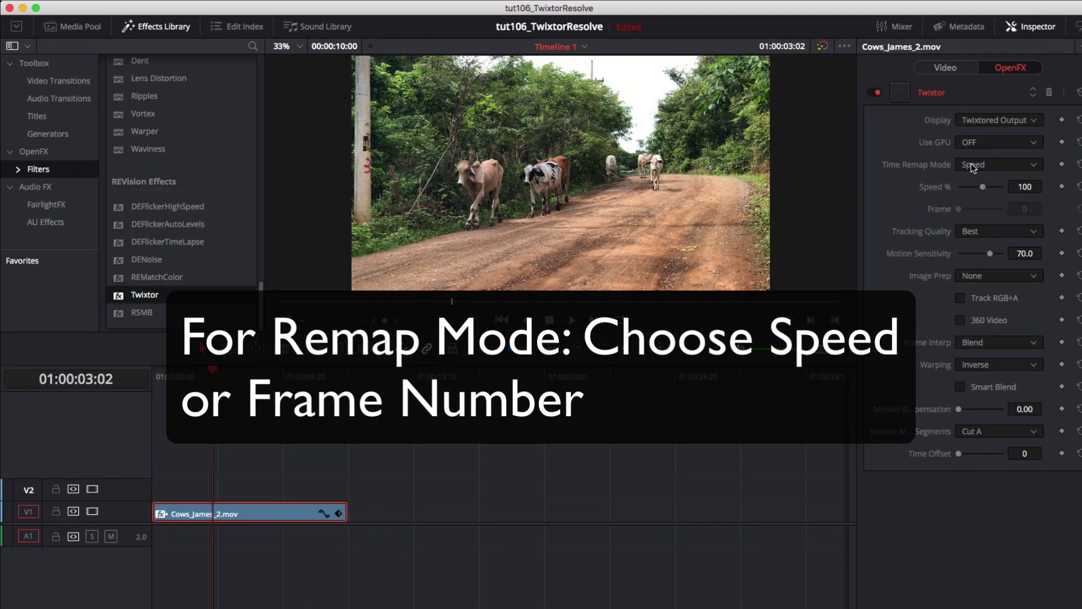
click(971, 164)
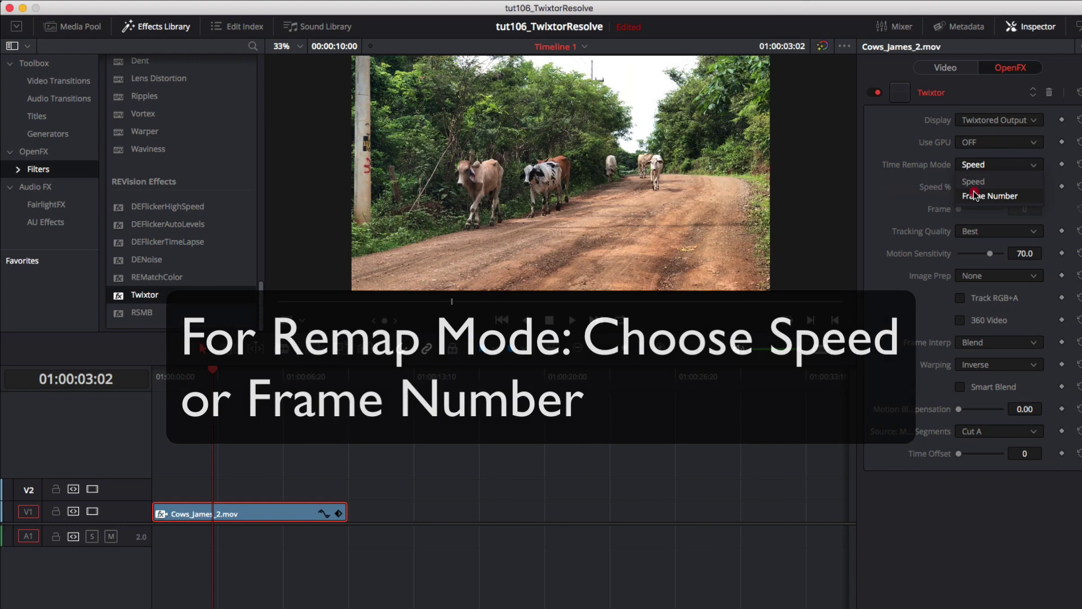
click(1025, 185)
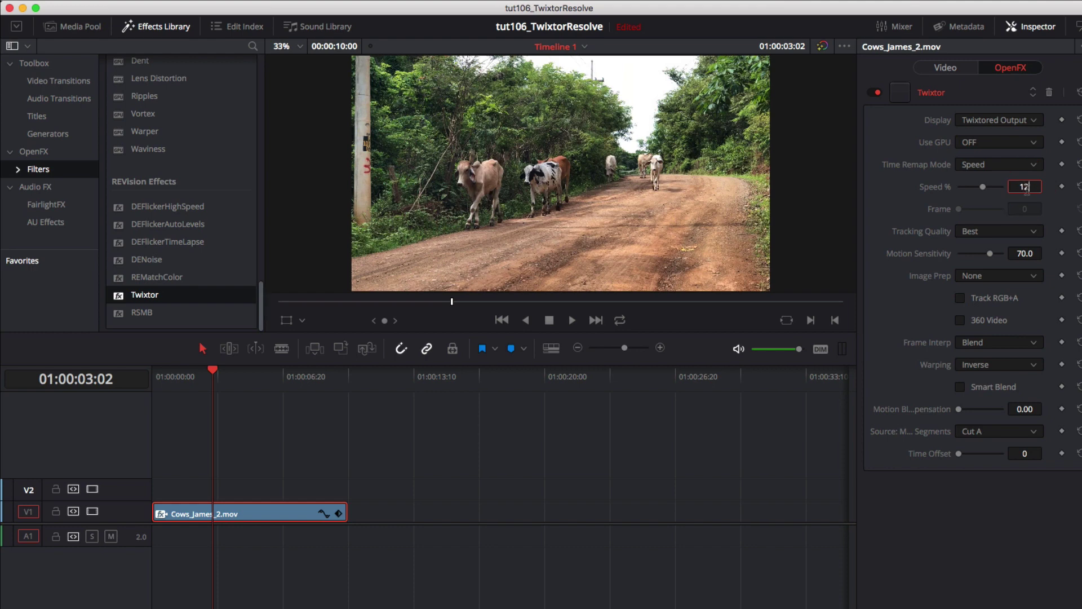
key(Return)
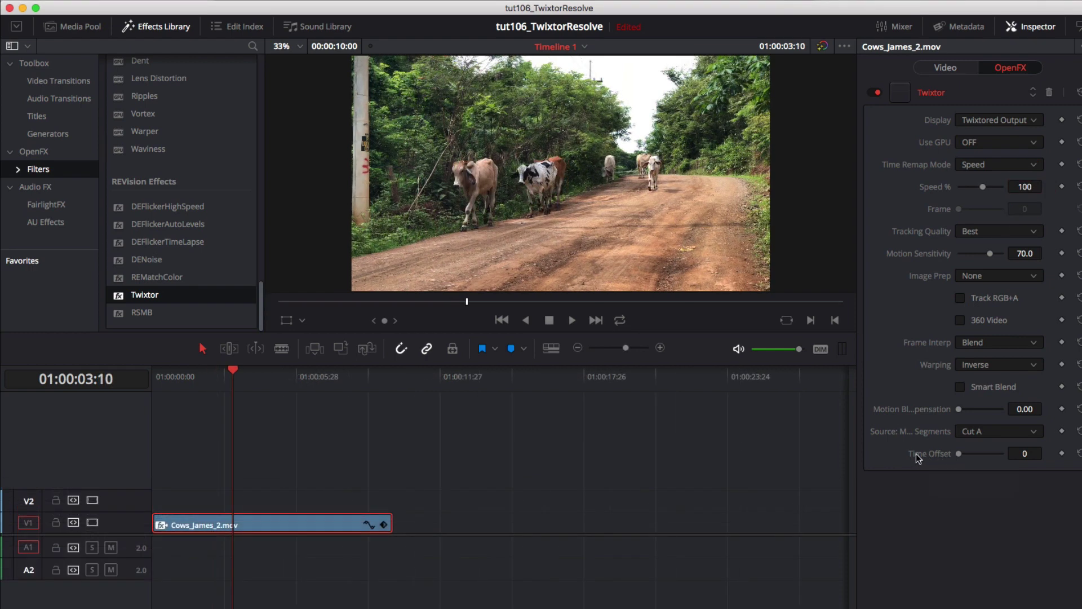
Step: Drag Twixtor's Time Offset slider on the cow clip from 0 up to 44
drag(961, 456, 956, 462)
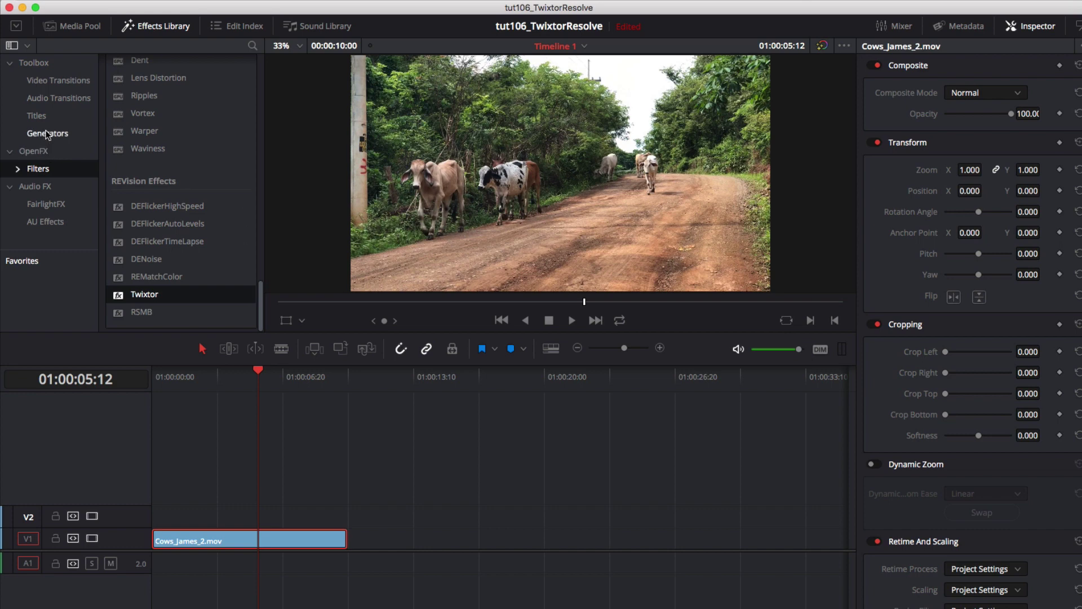
Step: Move the cow clip up to V2 and place a Solid Color generator beneath it on V1
click(47, 134)
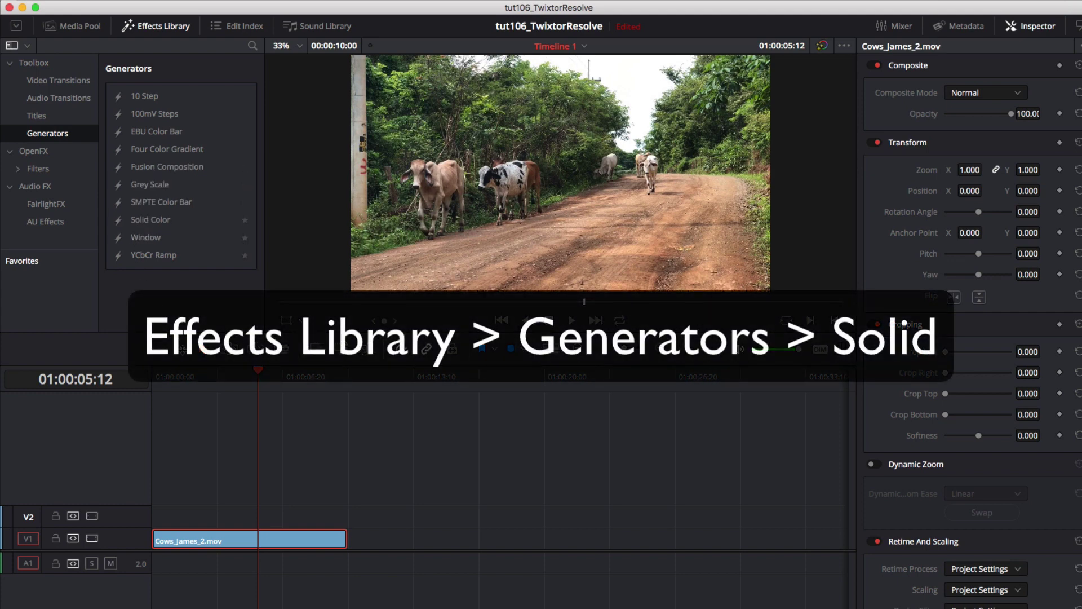
mouse_move(266, 532)
mouse_down()
mouse_move(262, 502)
mouse_move(262, 513)
mouse_up()
drag(157, 220, 475, 553)
click(198, 535)
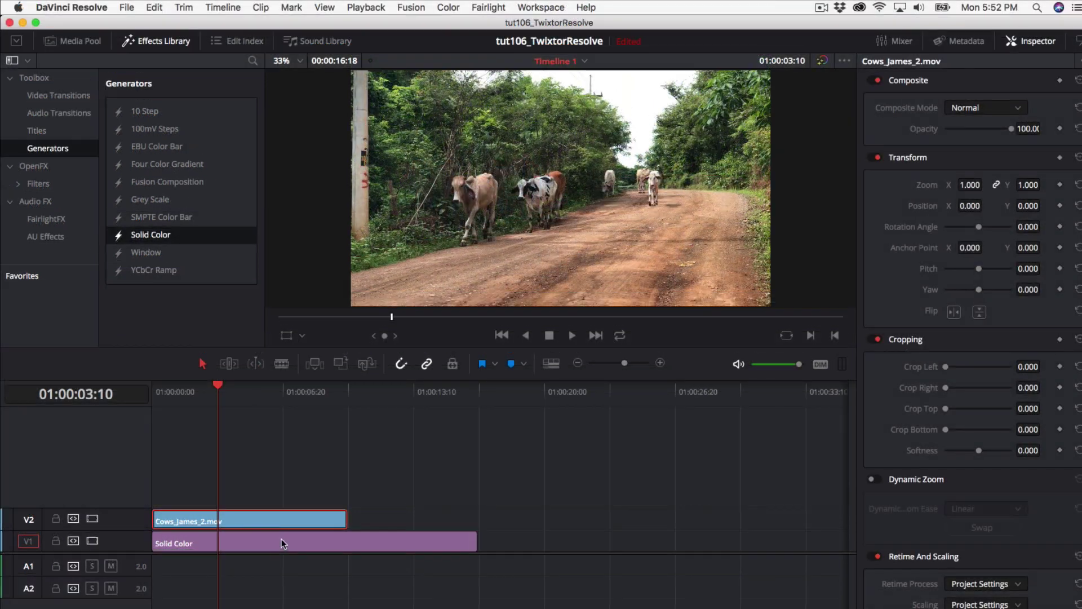
Step: Combine the cow clip and Solid Color into Compound Clip 6
super+click(282, 539)
right_click(282, 539)
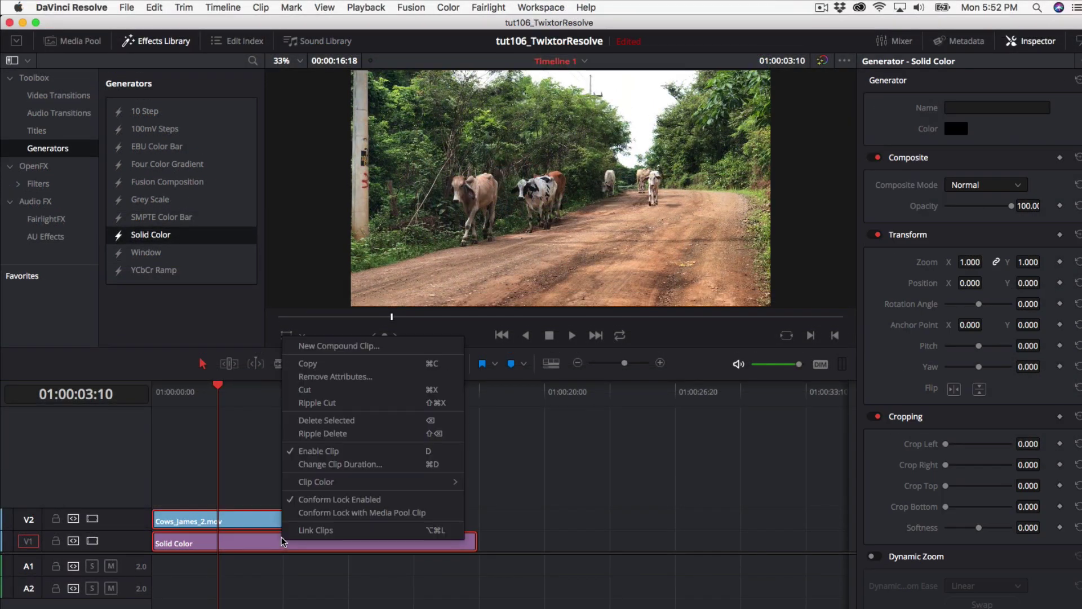
click(366, 346)
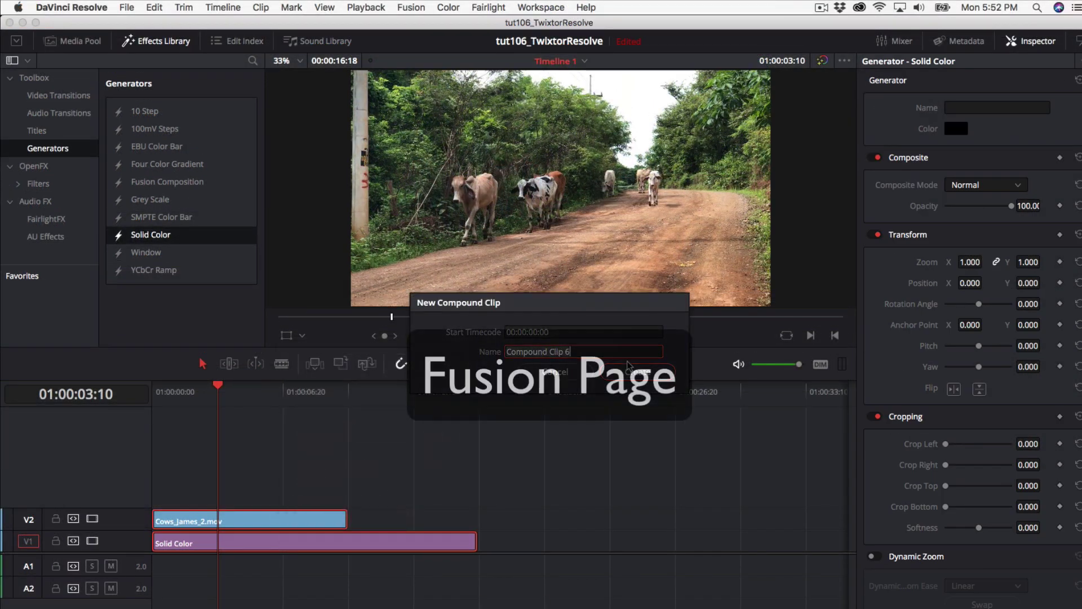
click(629, 366)
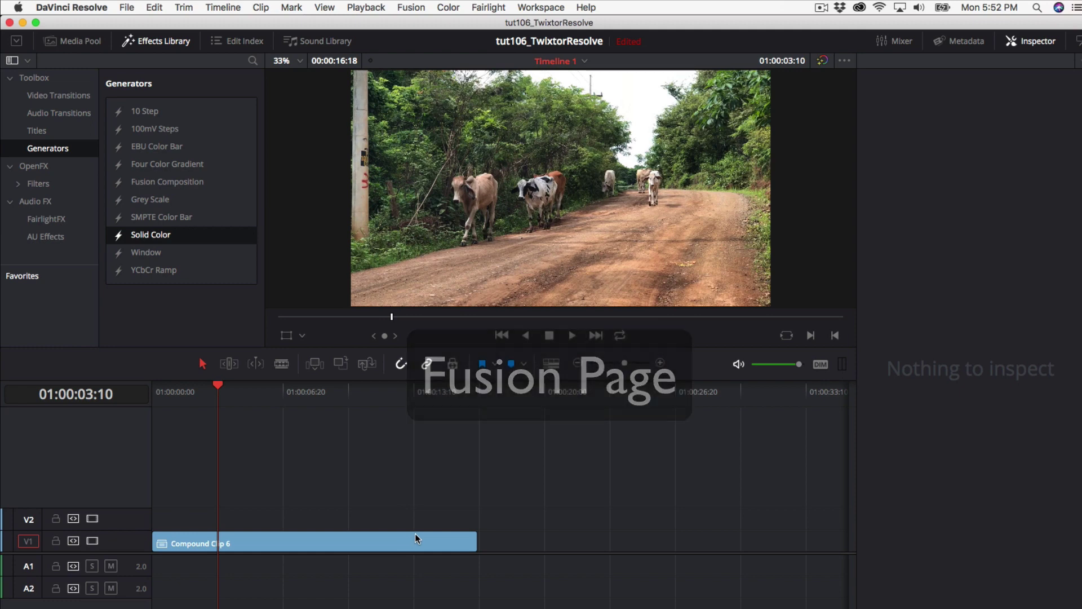
key(shift+5)
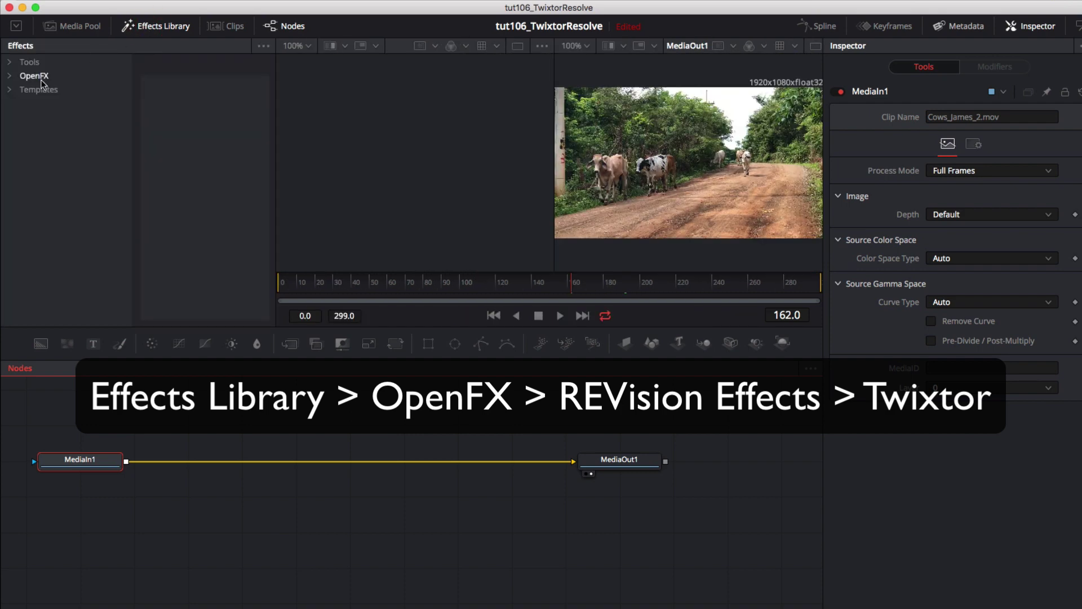
Step: Insert a Twixtor node between MediaIn1 and MediaOut1 and lower its Speed % to 27
click(13, 79)
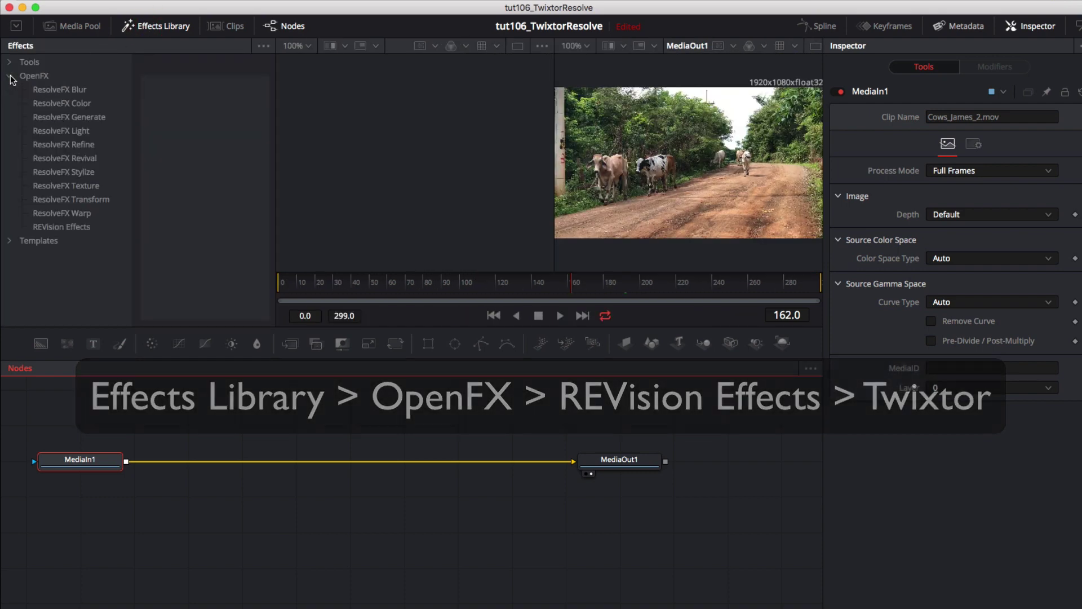
click(61, 228)
drag(202, 236, 228, 462)
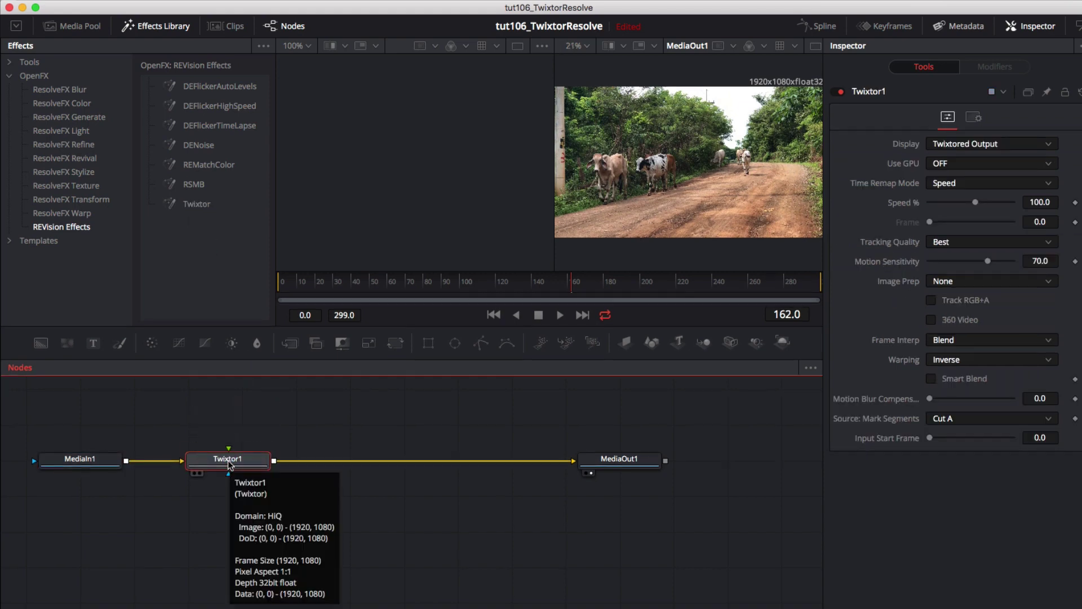
click(1045, 32)
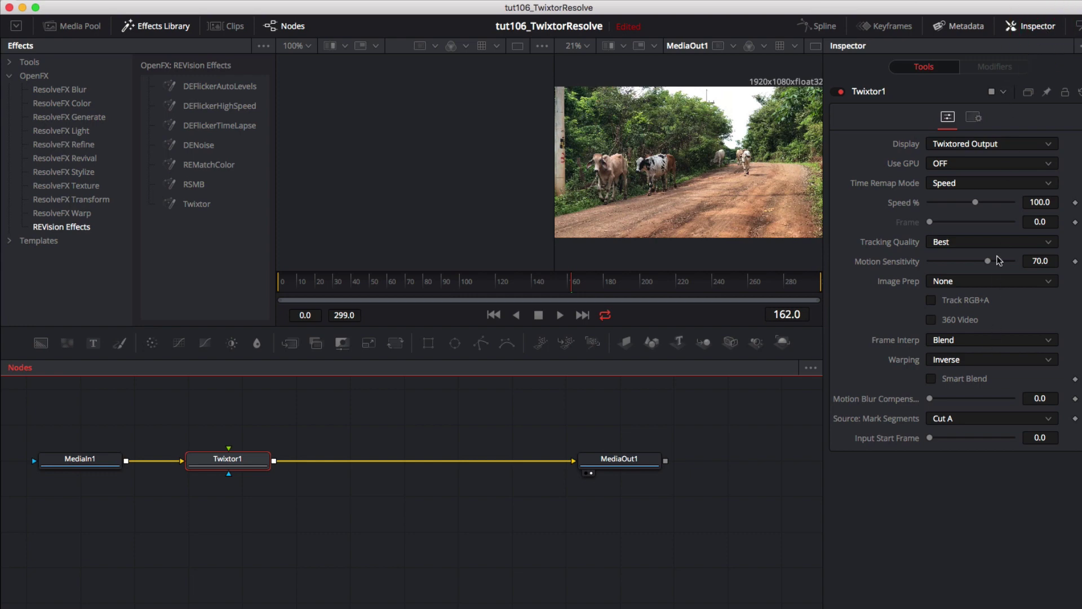
click(1040, 203)
text(27)
key(Return)
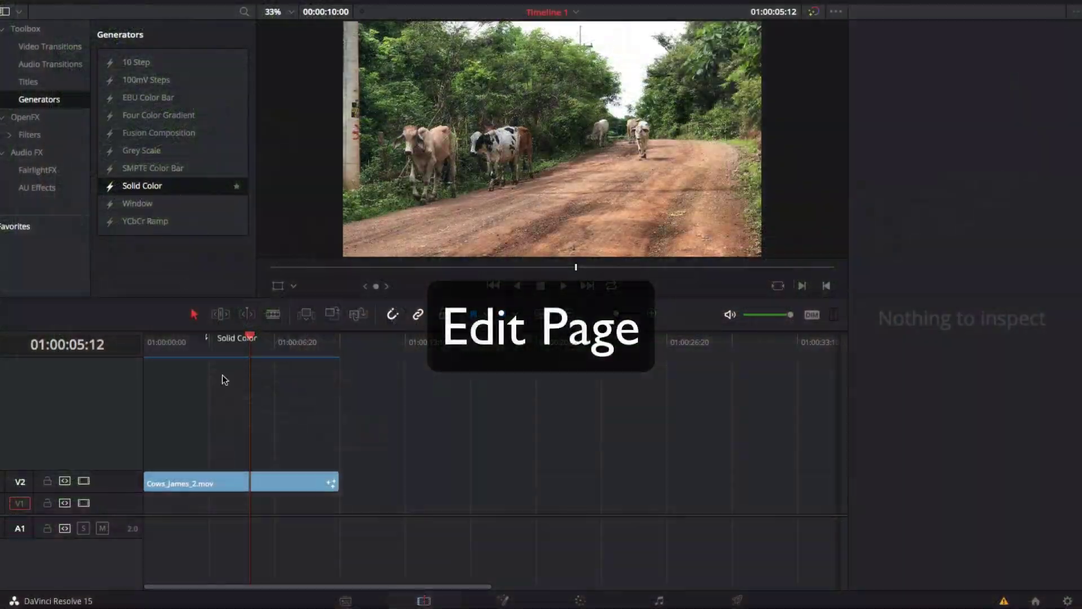
Step: Place a Solid Color clip at the start of V1 and lengthen it by 09:14
drag(224, 379, 135, 504)
drag(240, 503, 470, 505)
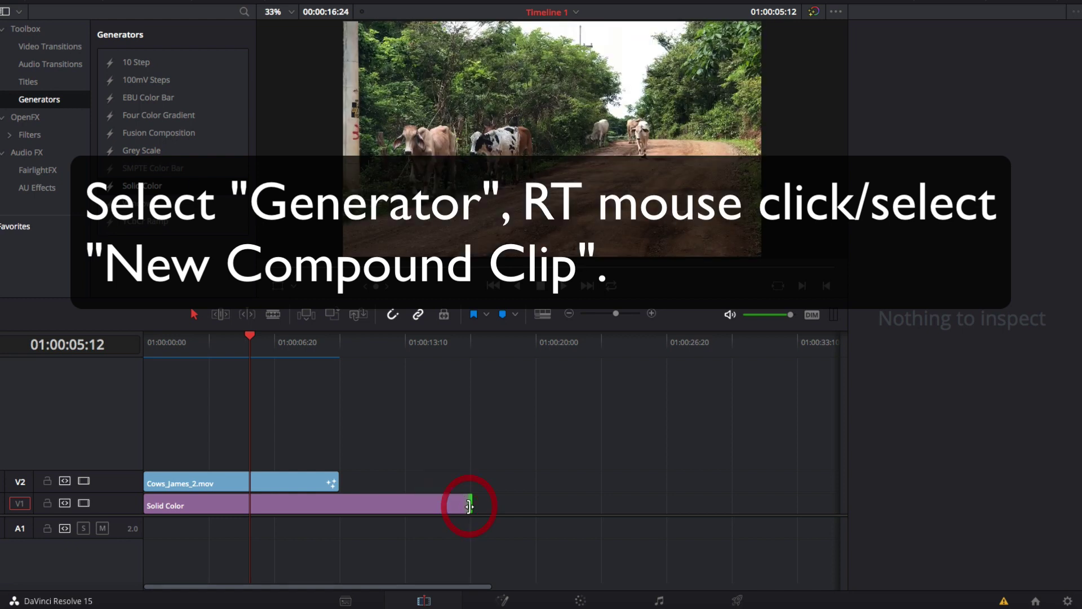
click(432, 499)
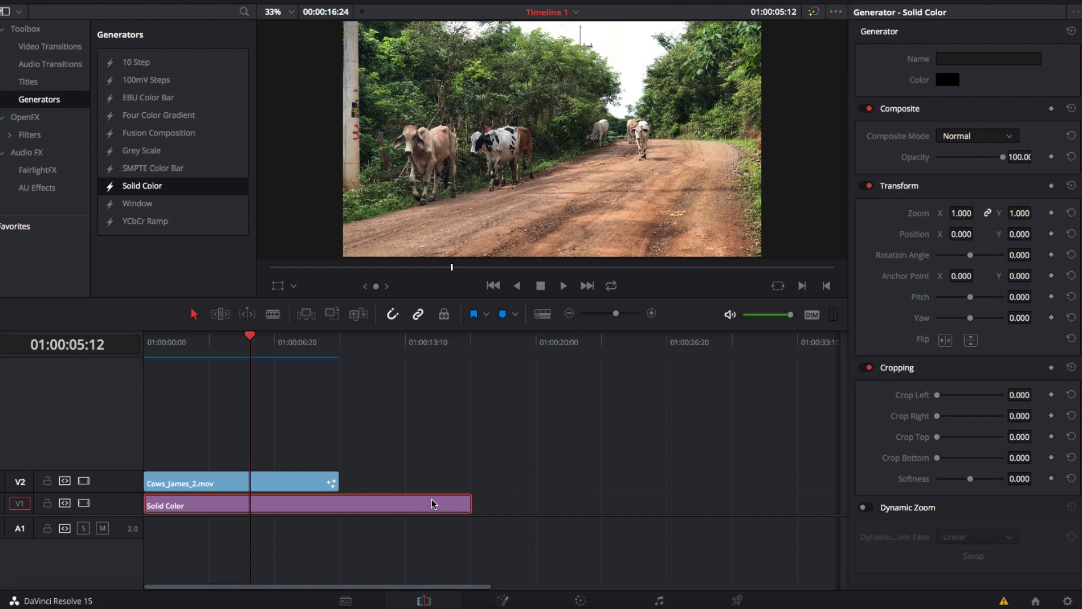
Step: Turn the Solid Color clip into Compound Clip 5
right_click(433, 503)
click(493, 327)
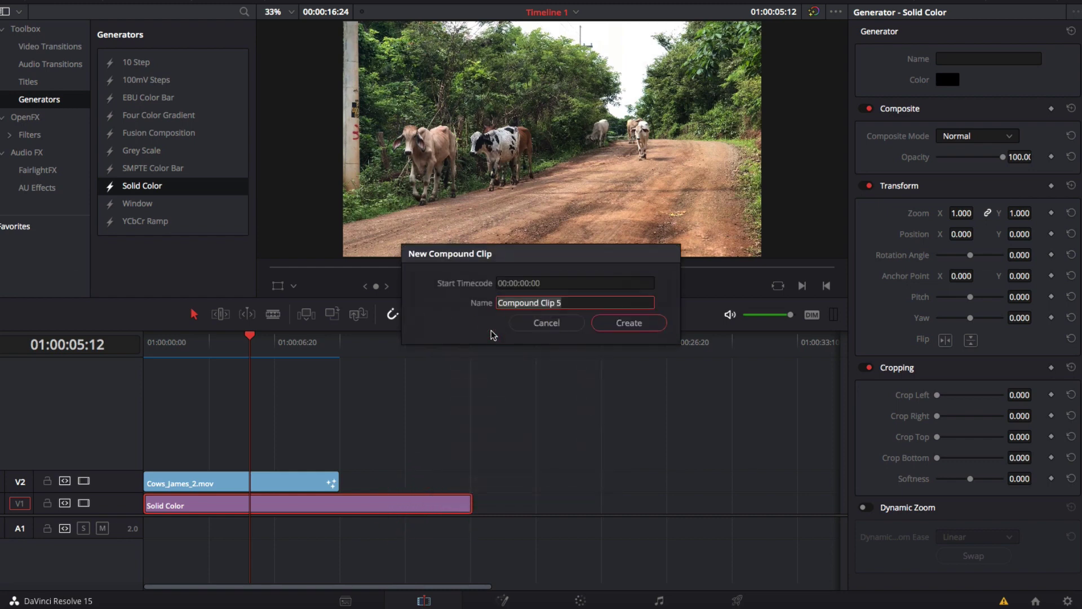
click(621, 322)
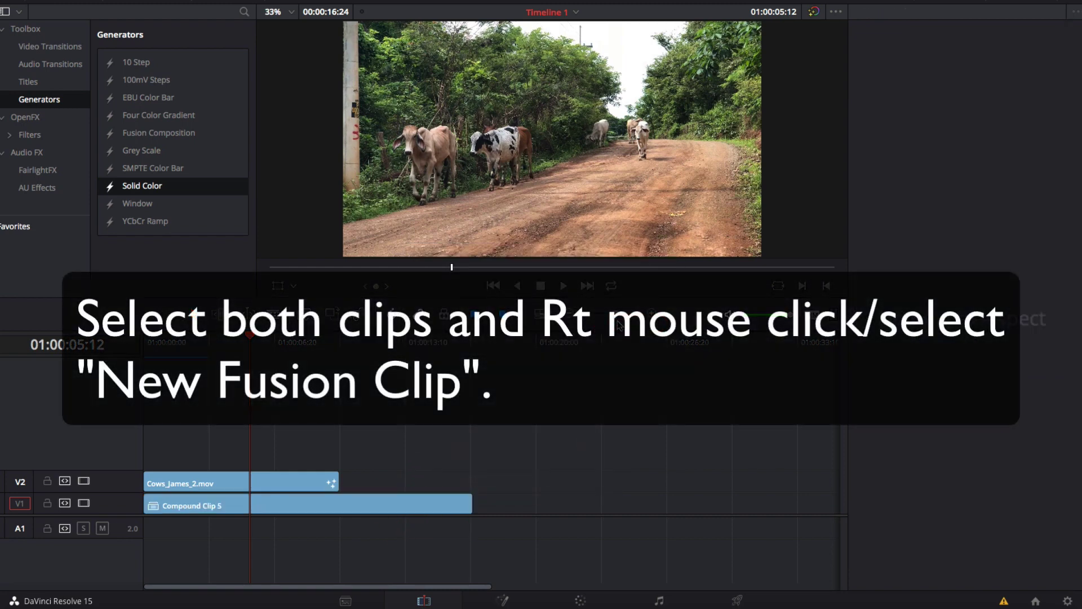
Step: Select Compound Clip 5 and the cow clip and merge them into a Fusion clip
click(304, 506)
super+click(294, 482)
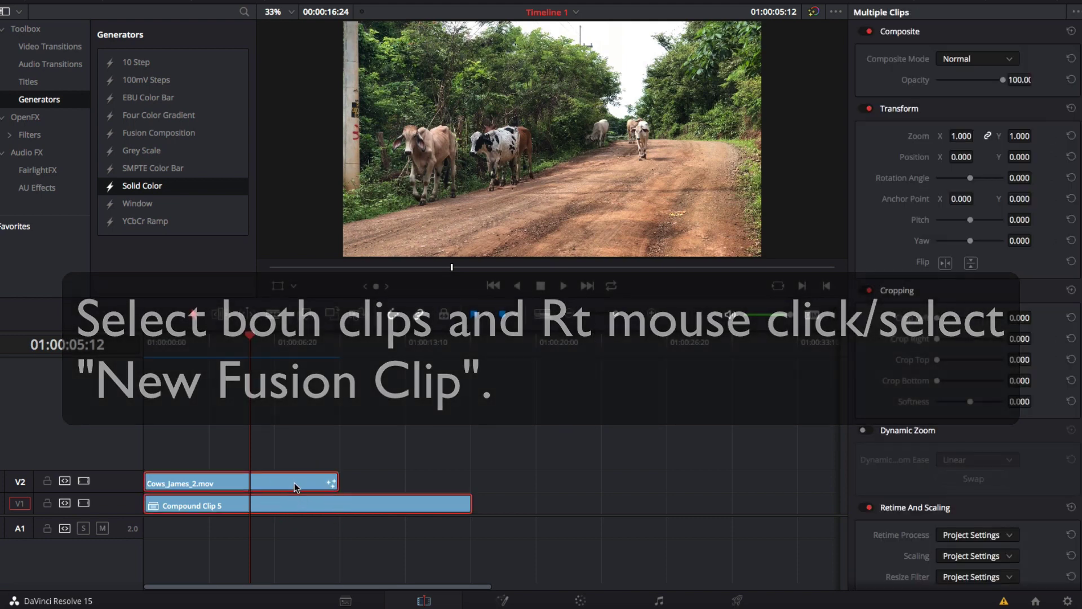
right_click(294, 483)
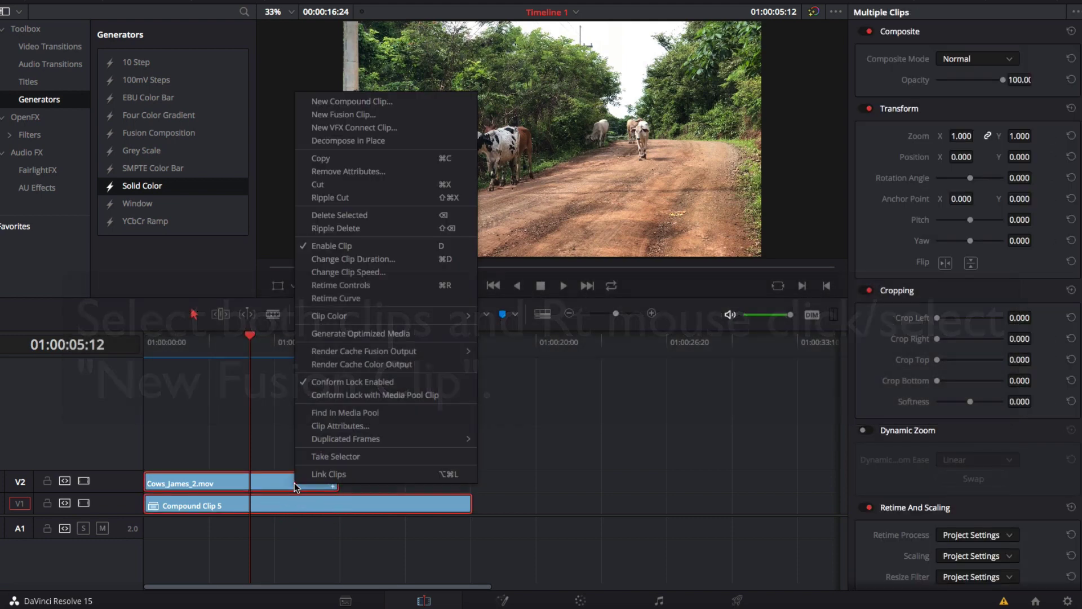
click(359, 115)
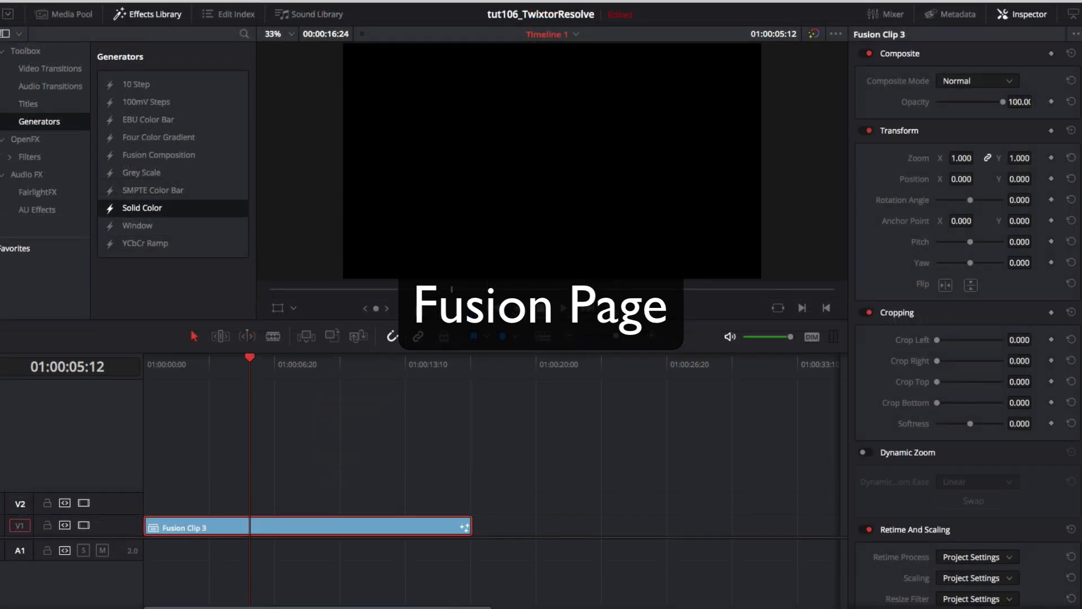
Step: On the Fusion page, drag OpenFX REVision Effects Twixtor onto the Merge1–MediaOut1 link
key(shift+5)
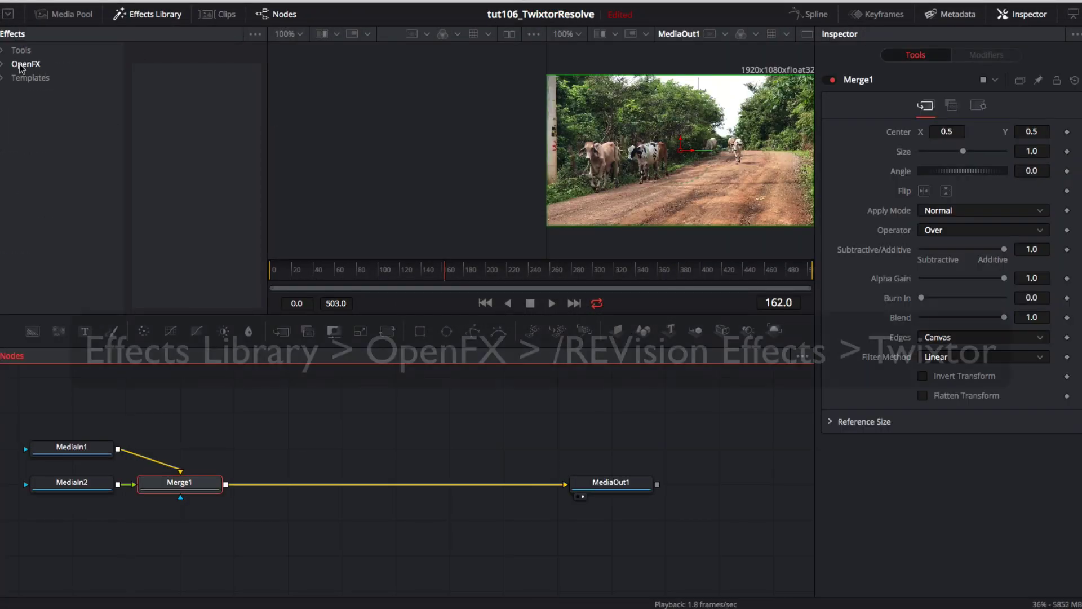
click(20, 65)
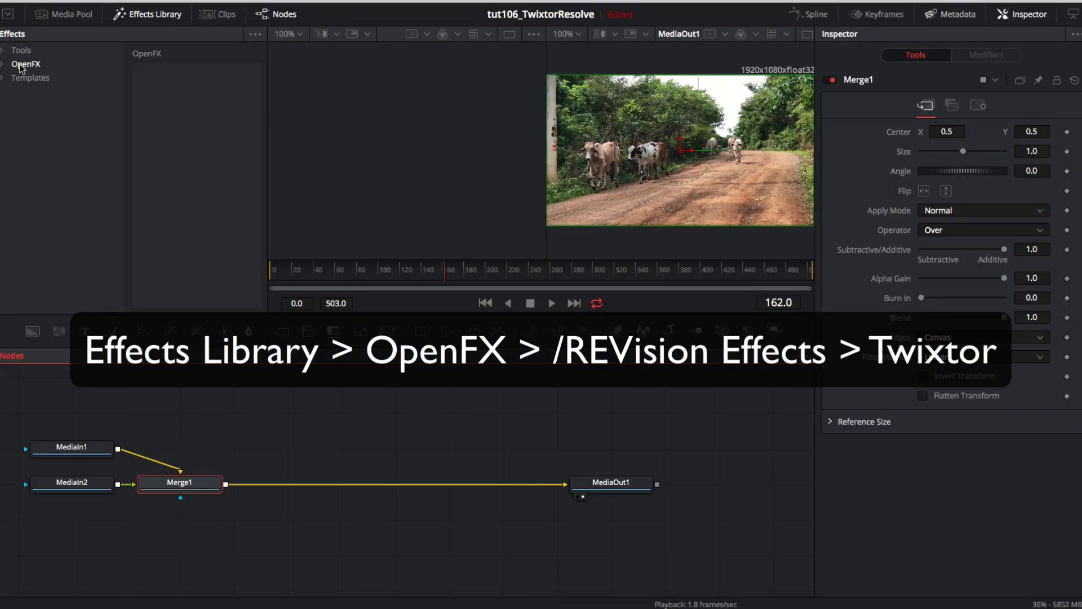
click(2, 65)
click(53, 215)
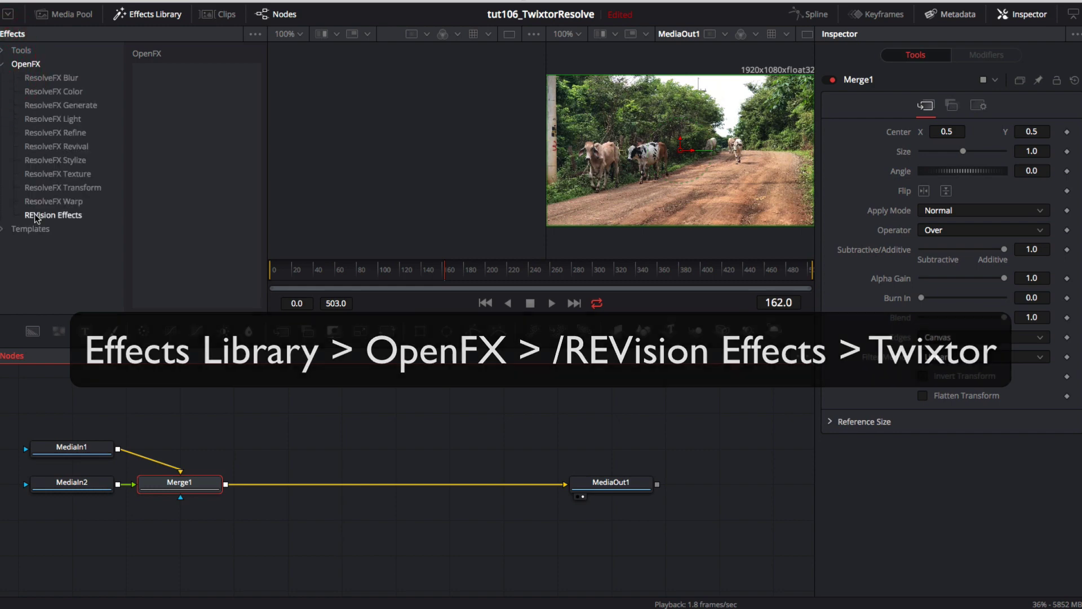
drag(188, 192, 298, 490)
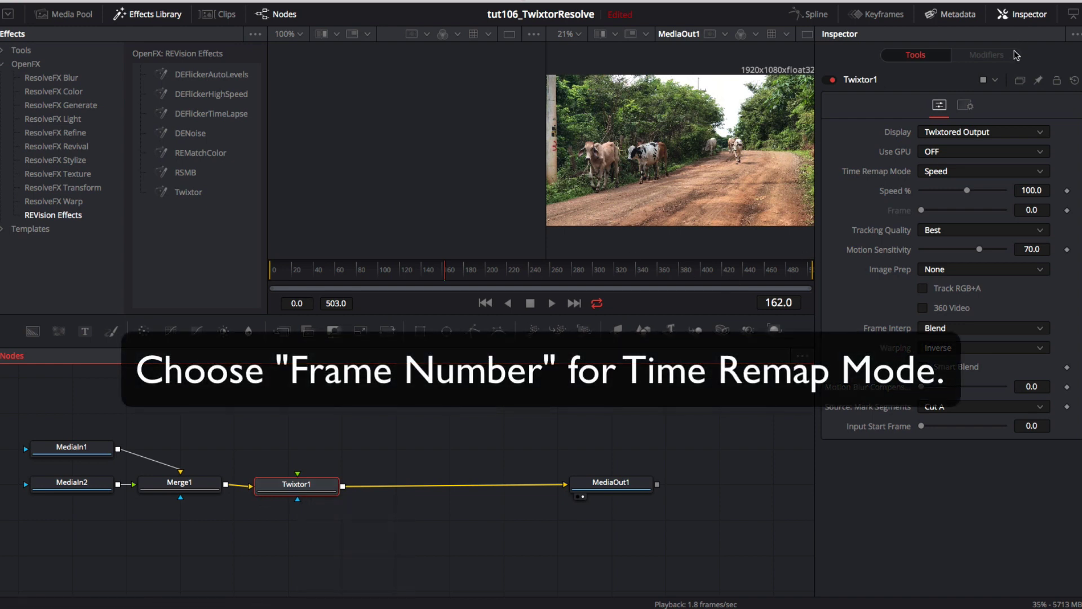
Step: Switch Twixtor1 to Frame Number remap mode and keyframe Frame at 0 in the Spline editor
click(968, 173)
click(952, 198)
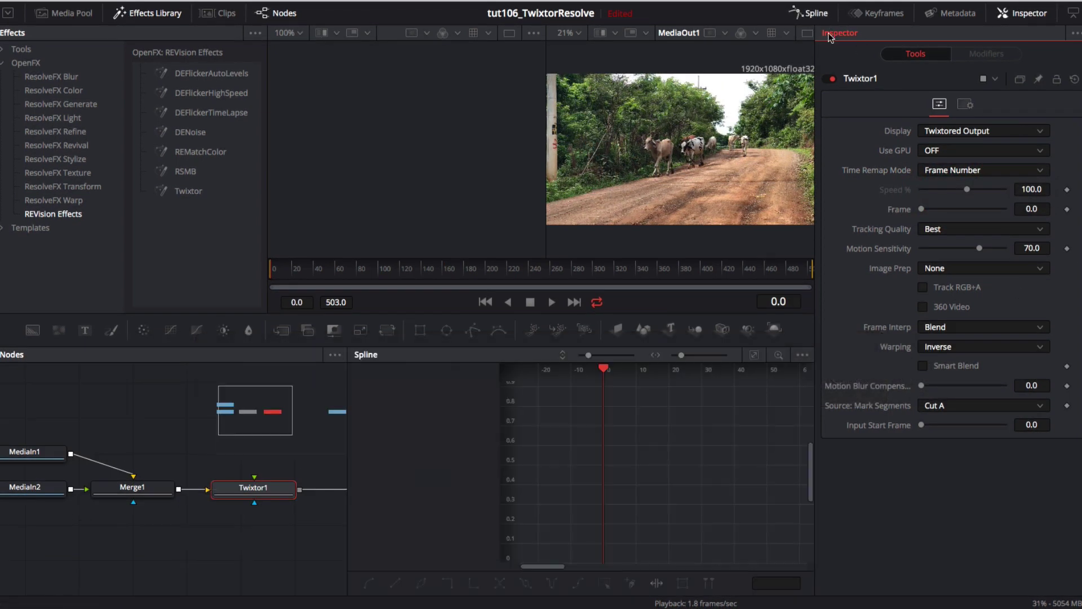
click(812, 14)
click(1067, 210)
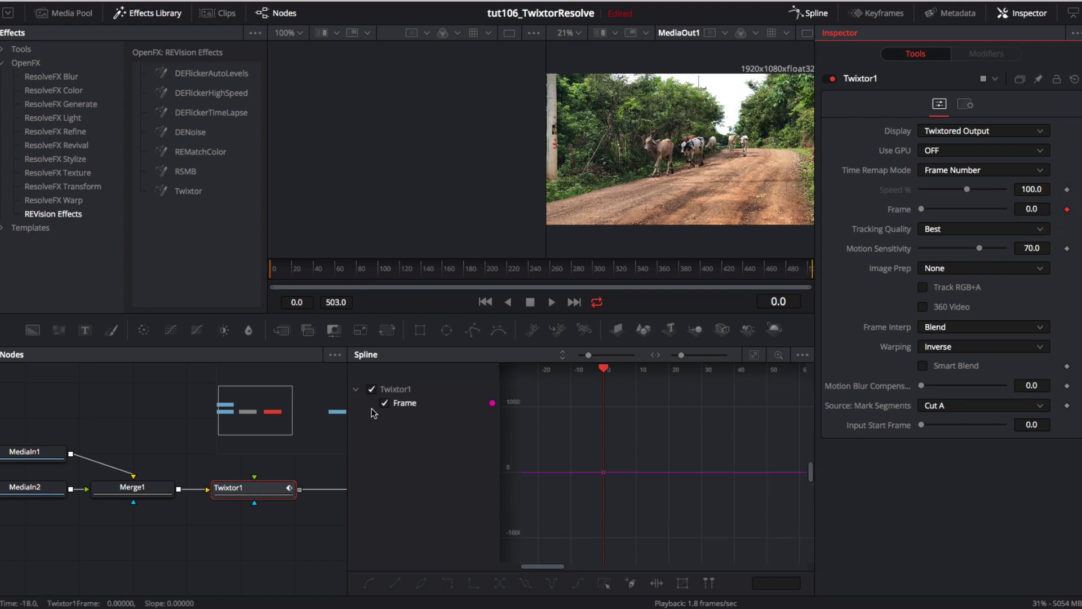
click(779, 301)
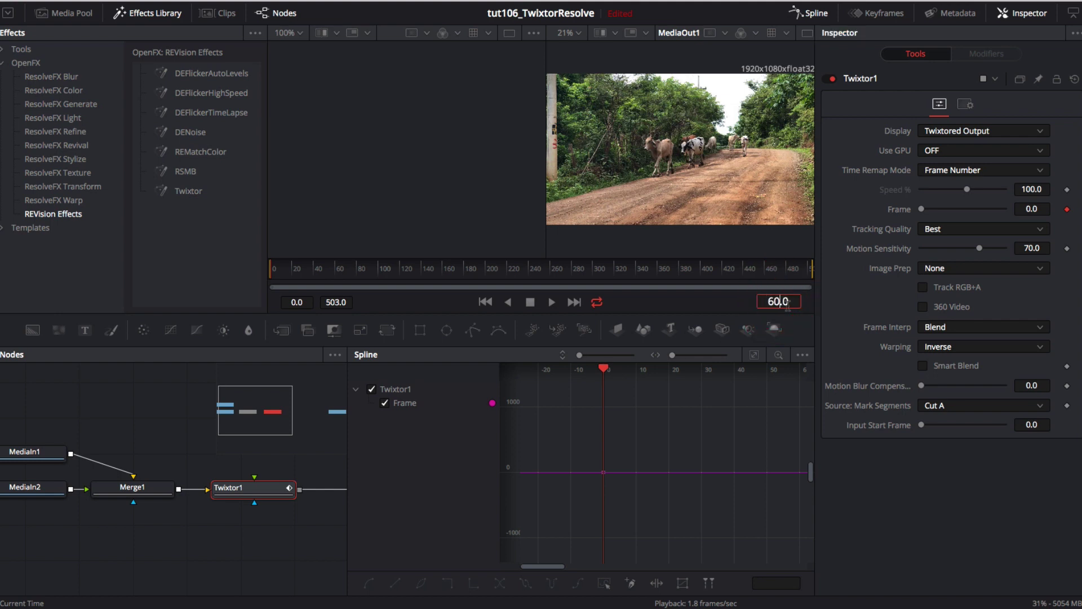
Step: Keyframe Twixtor1's Frame to 80 at frame 60
text(60)
key(Return)
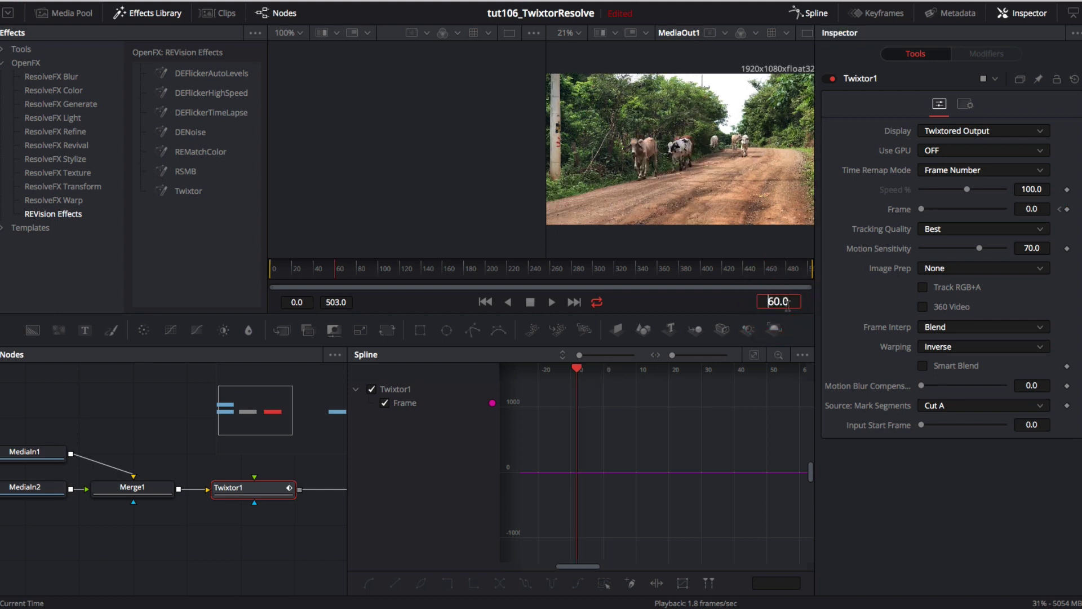
click(1031, 208)
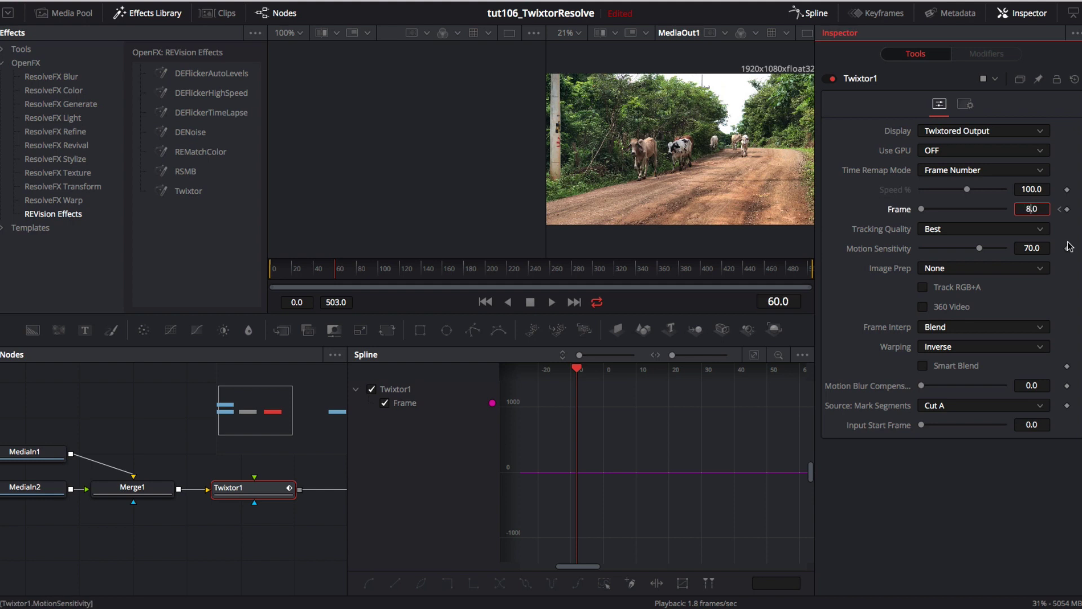
text(8)
key(Tab)
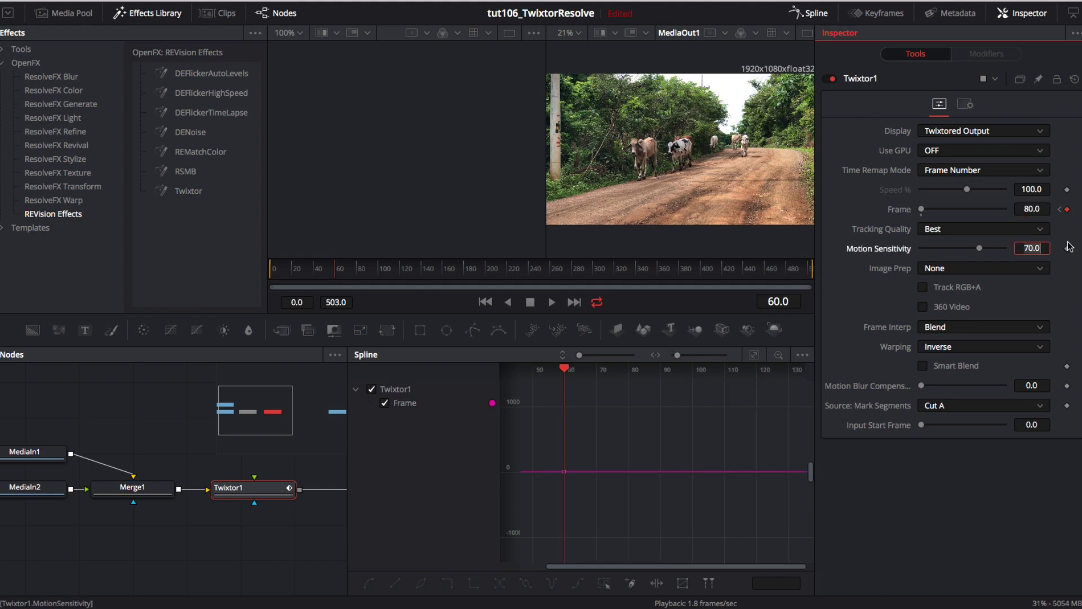
Step: Keyframe Frame to 200 at frame 80 and to 120 at frame 100
key(Return)
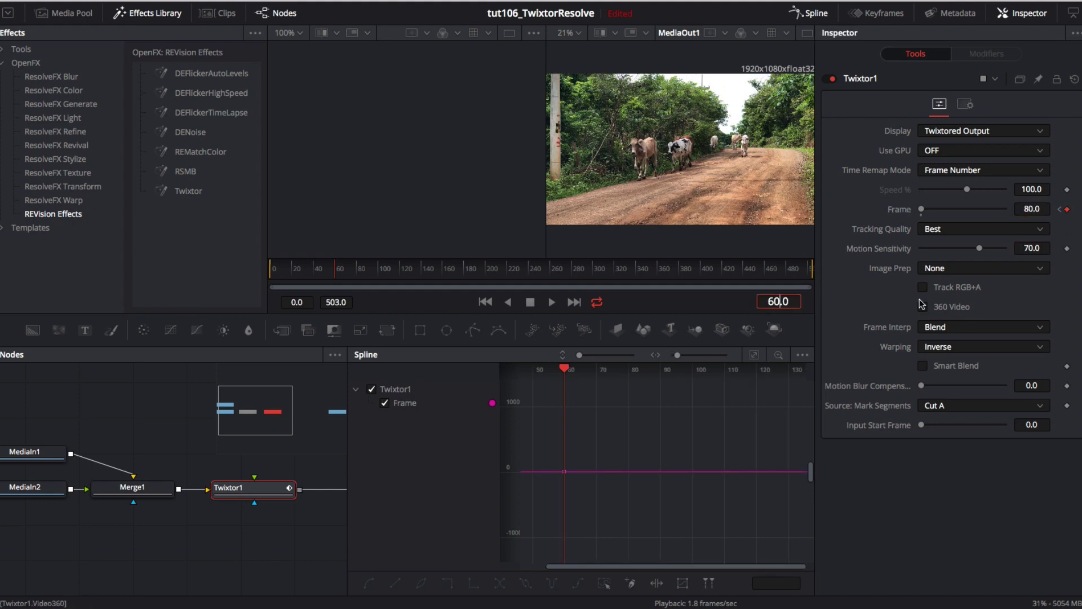
key(BackSpace)
key(BackSpace)
text(80)
key(Return)
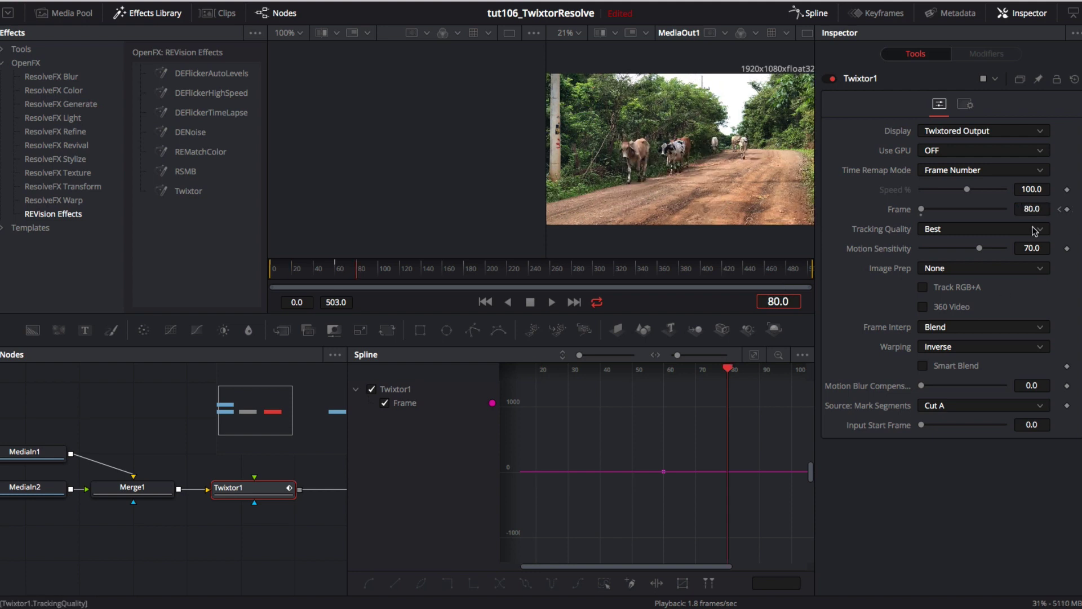
click(1029, 210)
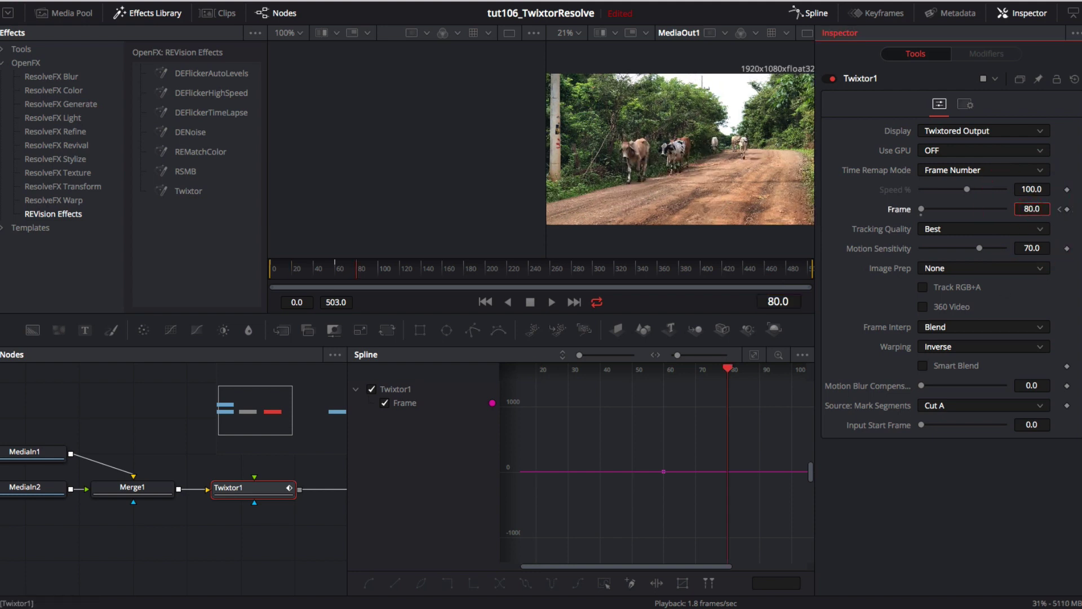
text(2)
key(Tab)
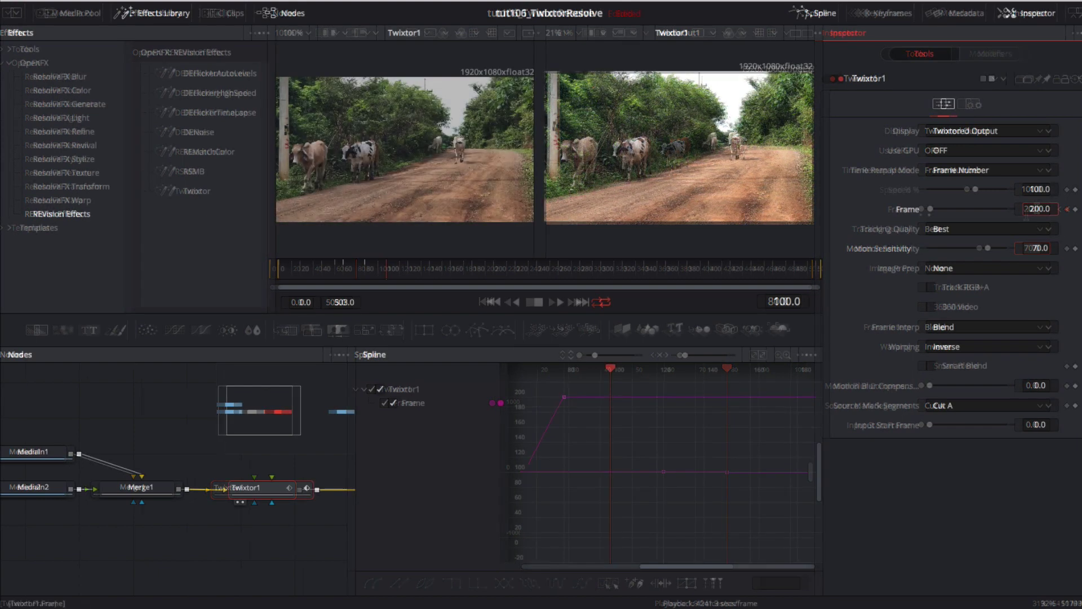
text(2)
key(Tab)
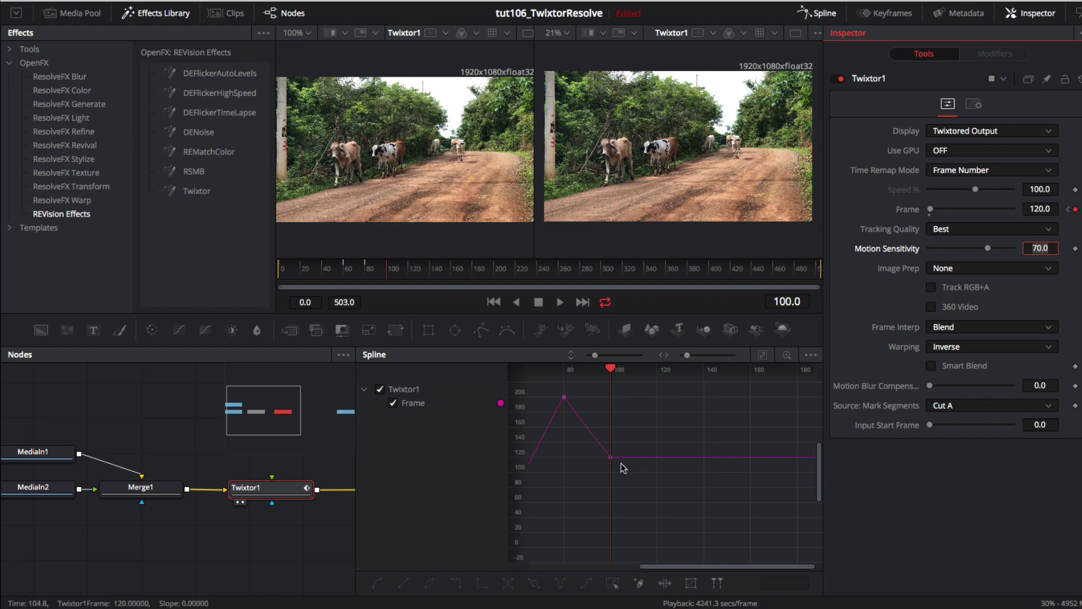
Step: Fit the Frame spline in view and drag the frame-80 peak keyframe's handles to round it
click(762, 354)
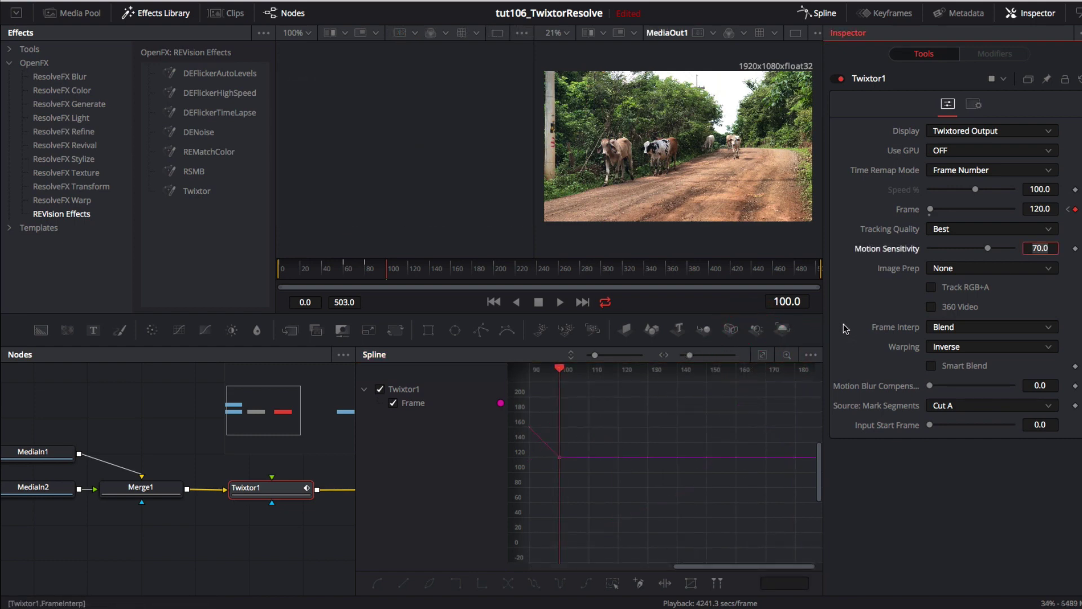
click(763, 354)
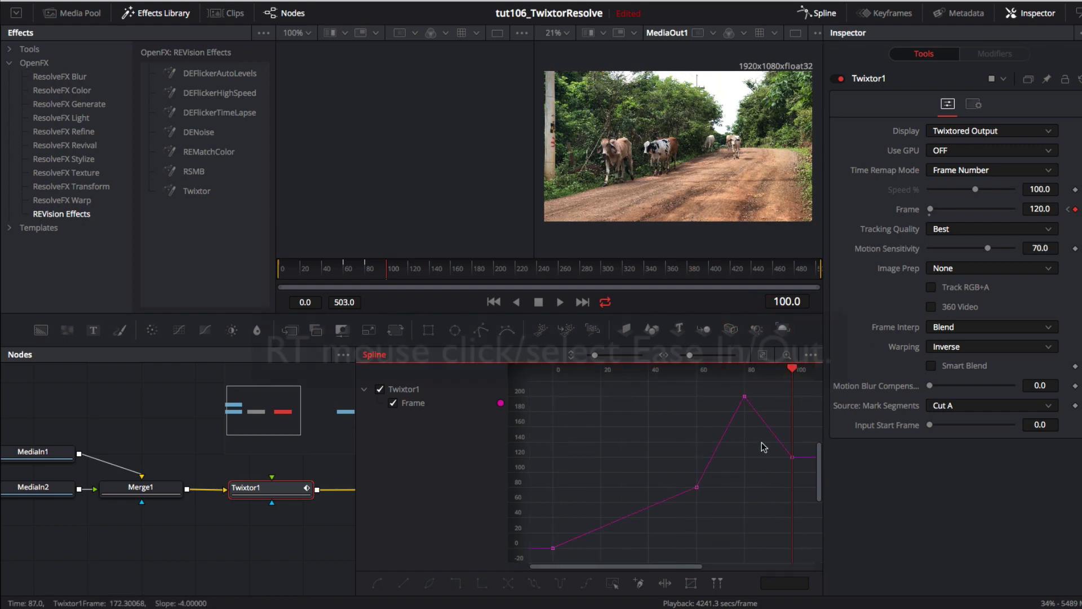
click(744, 397)
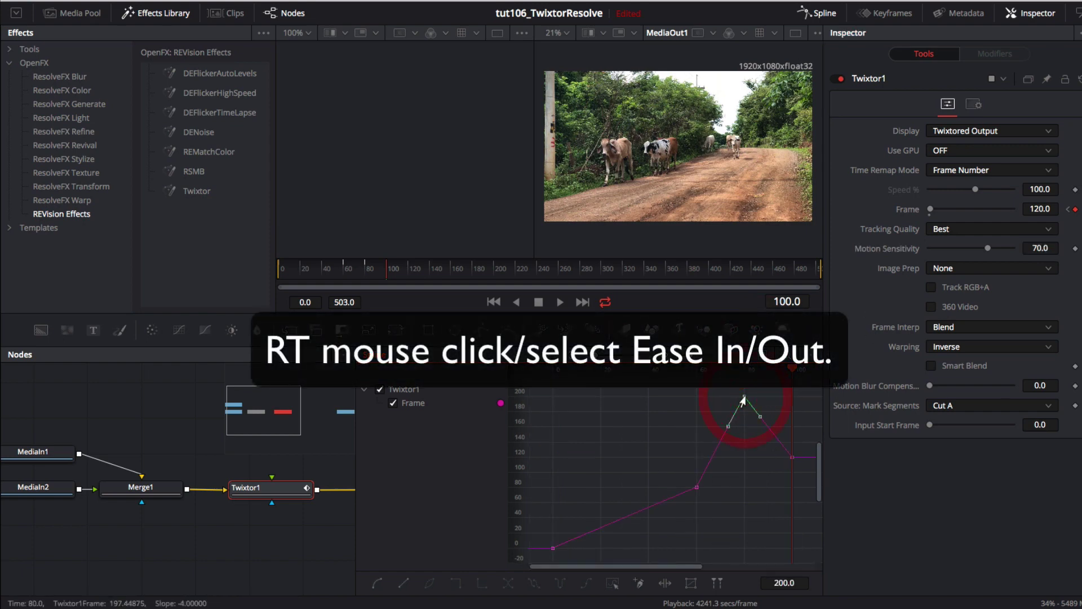
drag(758, 420, 766, 397)
drag(722, 428, 718, 423)
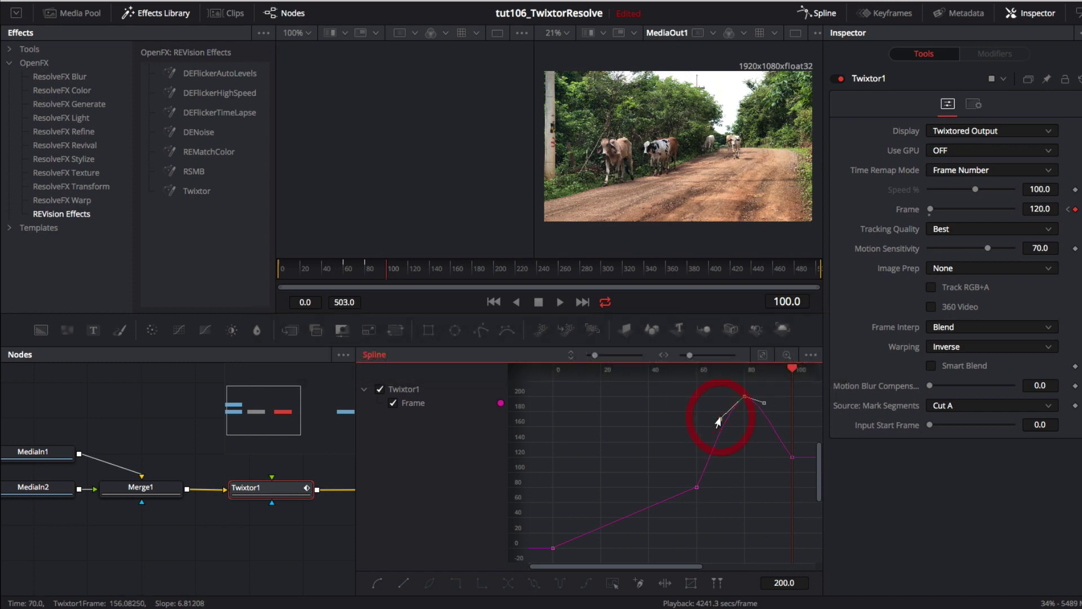
Step: Apply Ease In / Out to the frame-80 peak keyframe (Ease In 50, Ease Out 42)
right_click(742, 401)
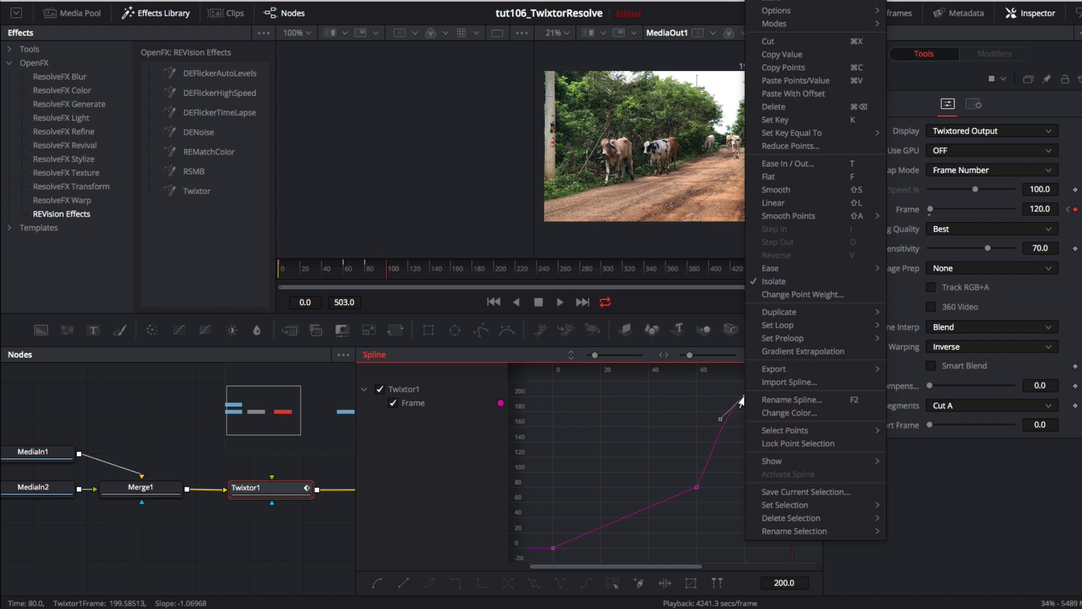
click(785, 163)
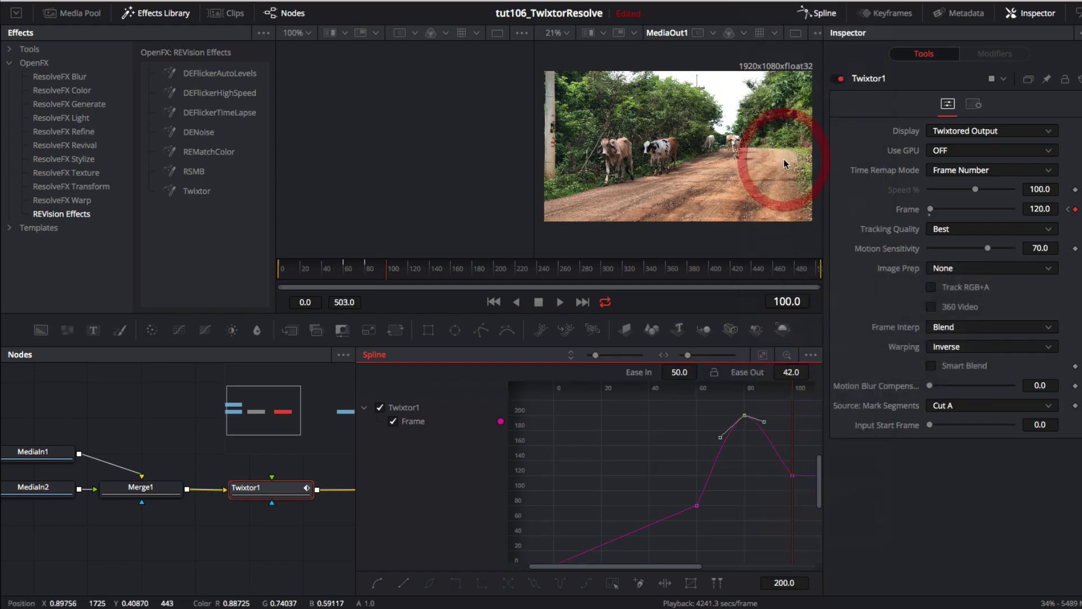